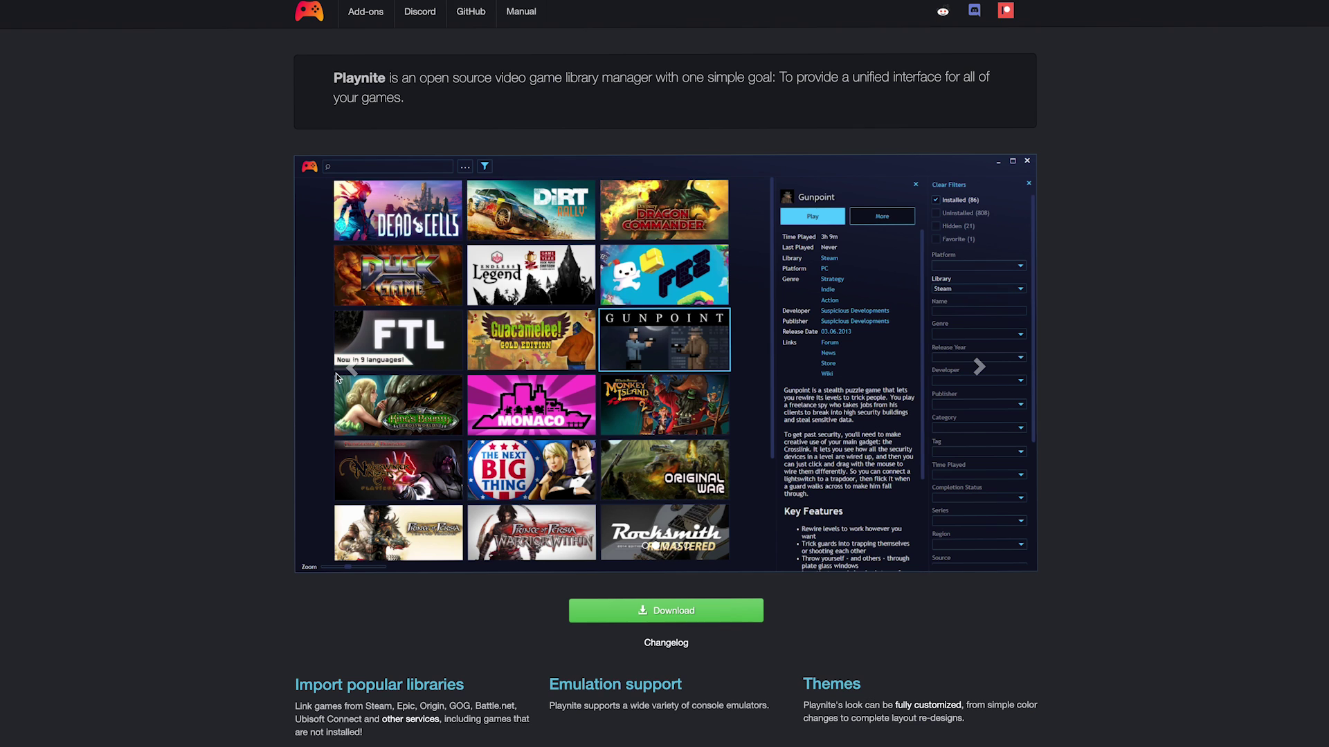
Step: Advance the playnite.link carousel through the fullscreen mode and library list screenshots back to the first slide
click(337, 367)
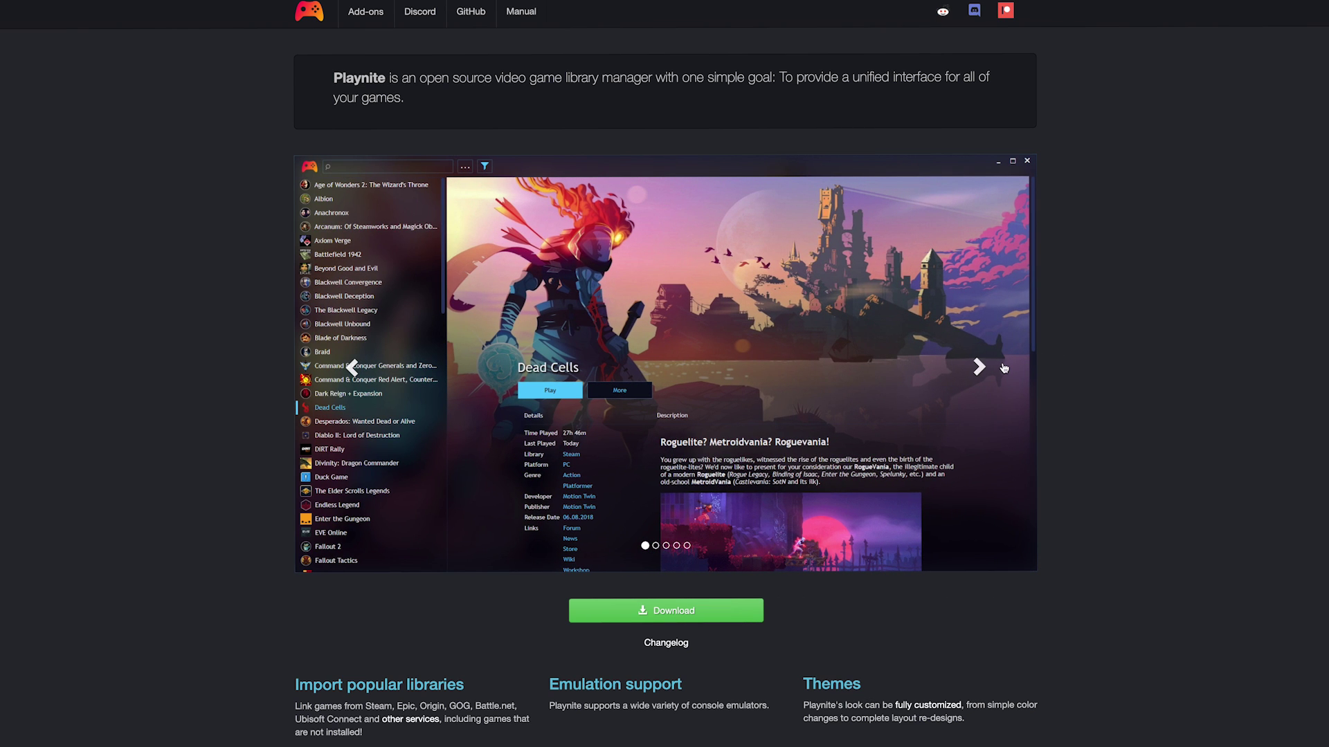
click(981, 368)
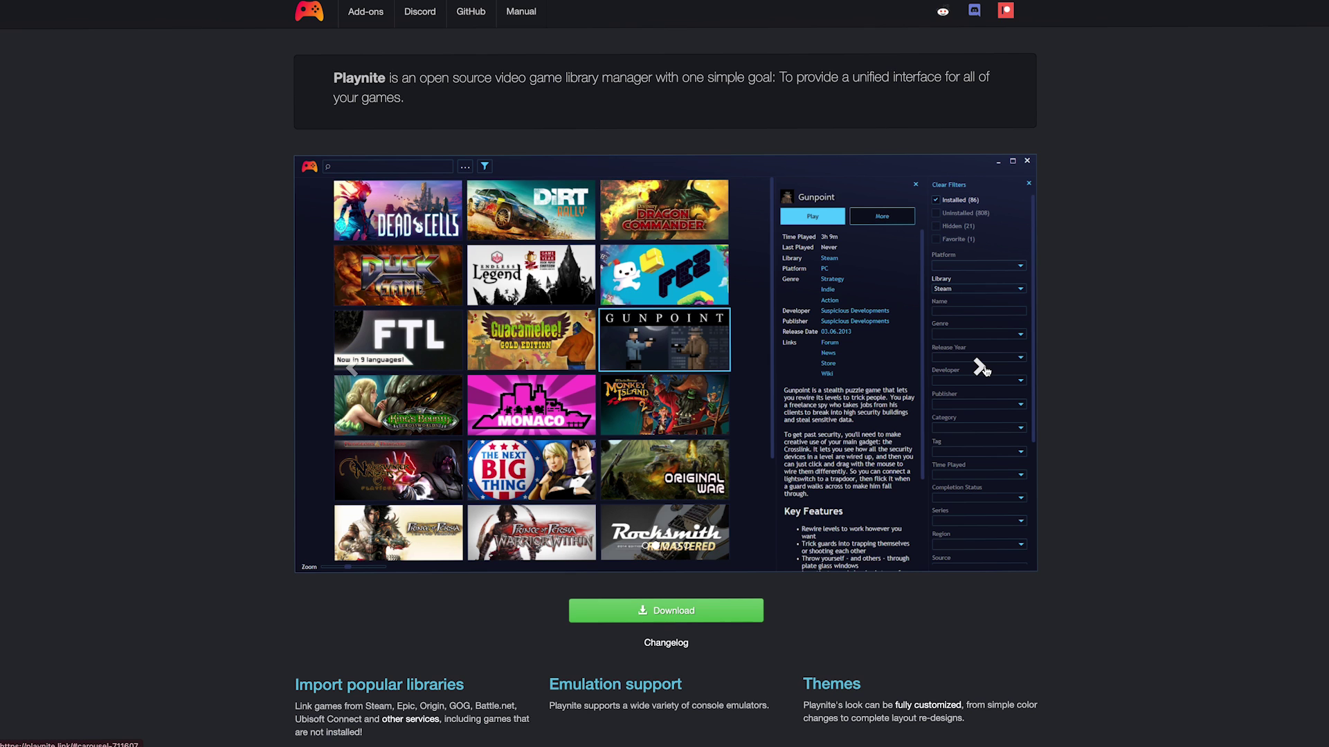
click(981, 367)
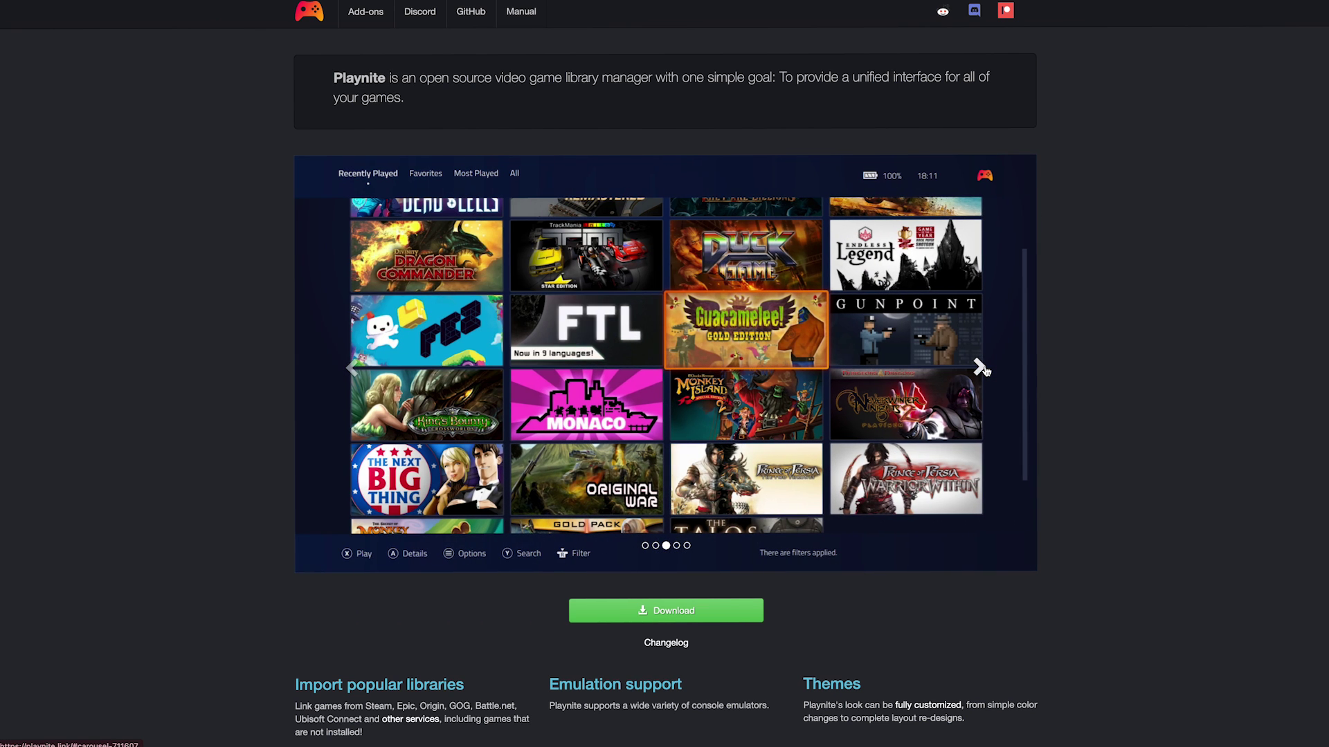
click(981, 368)
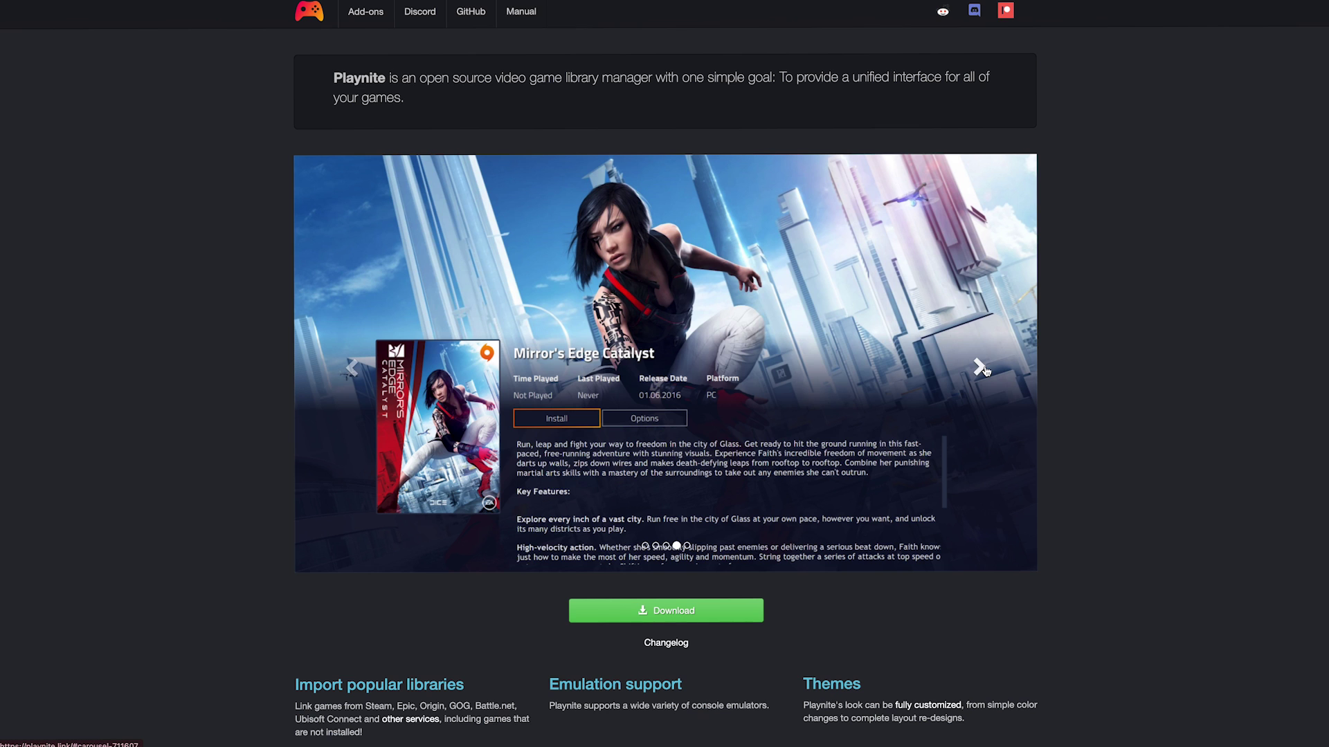
click(981, 367)
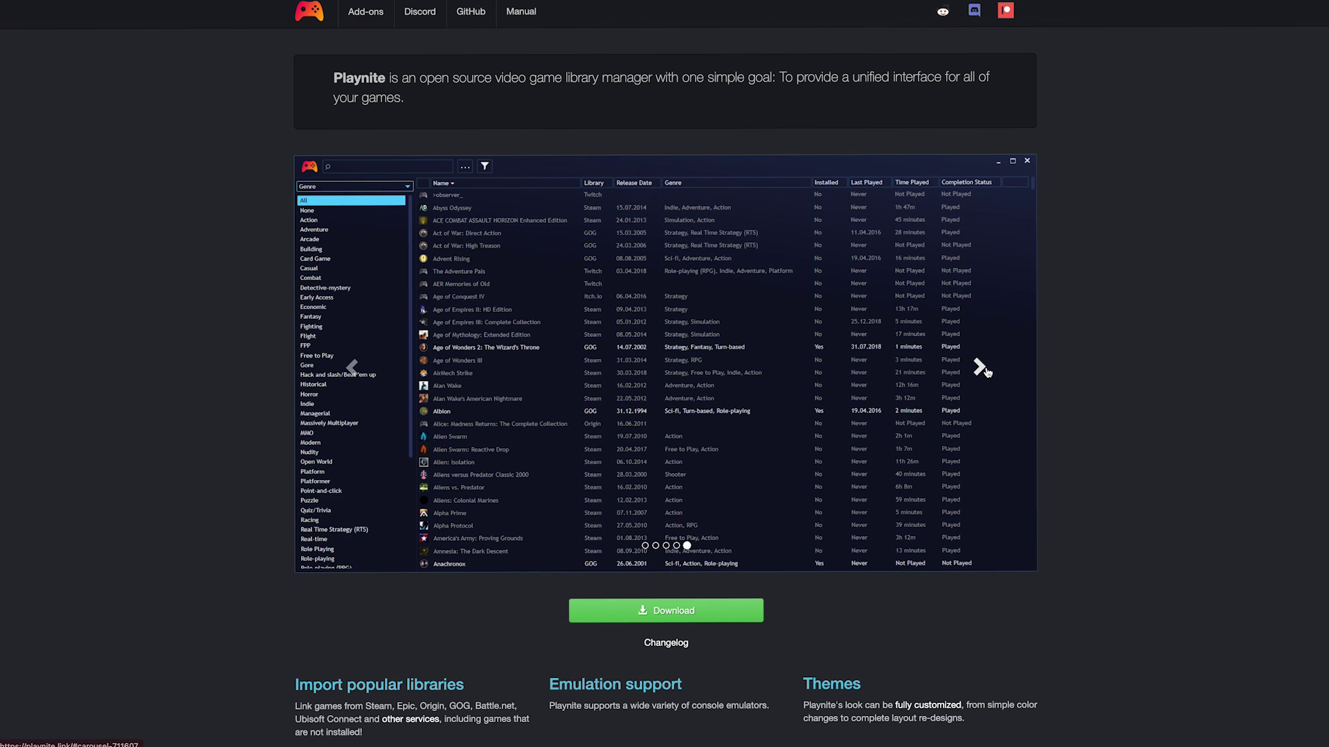
click(984, 371)
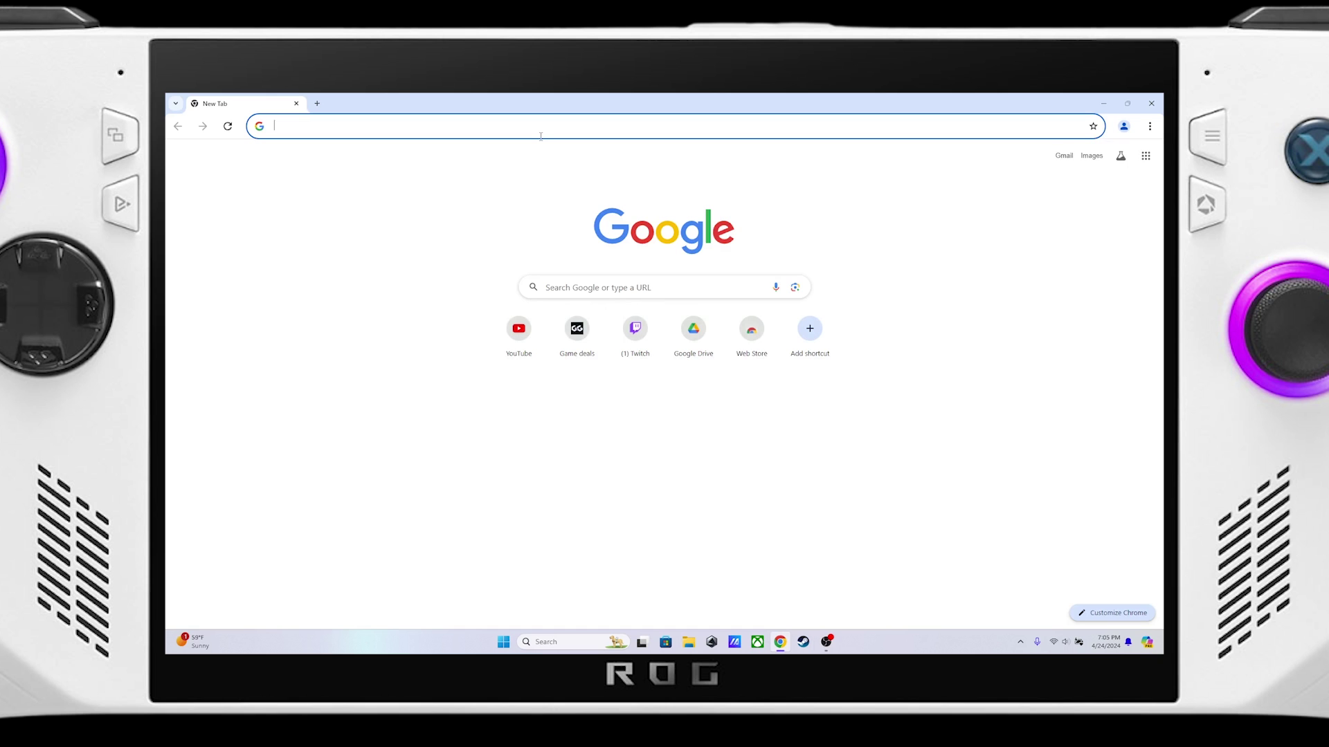
Step: Search Google for 'playnite' and open the official playnite.link website
text(playnite)
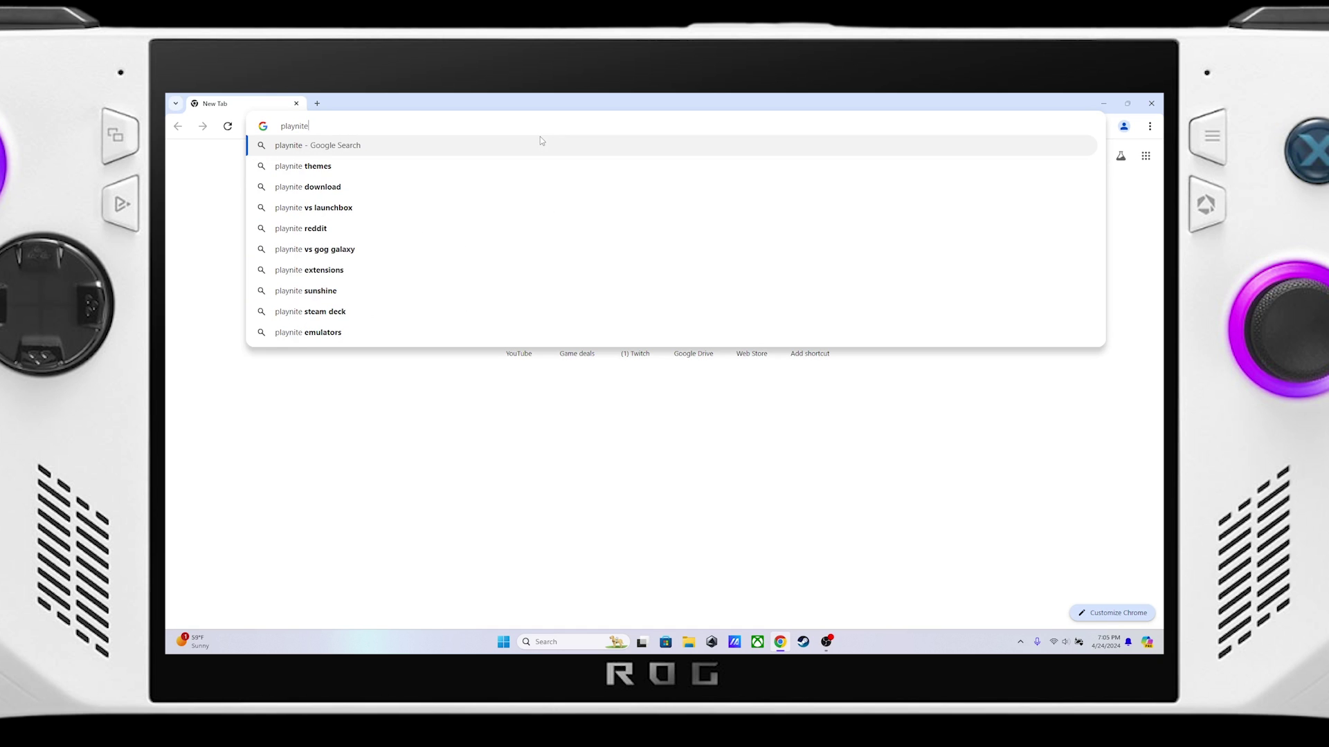
key(Return)
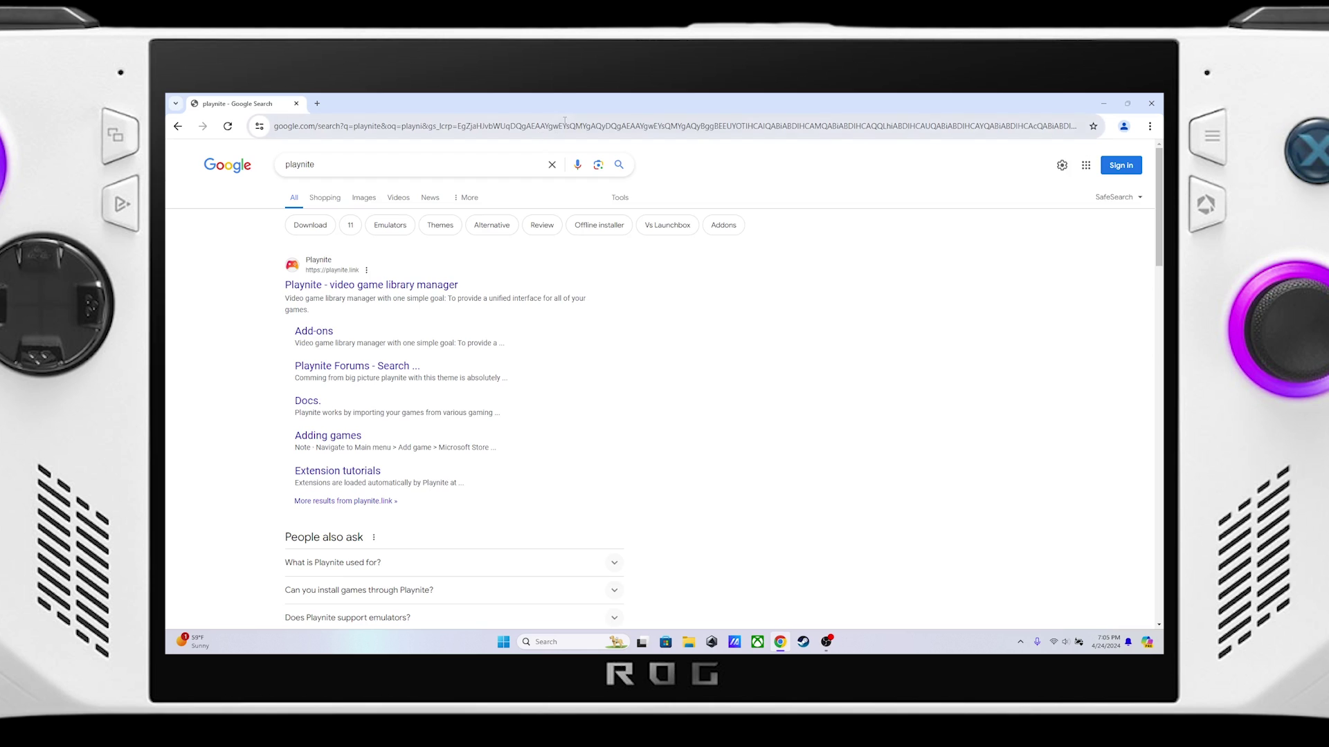
click(455, 285)
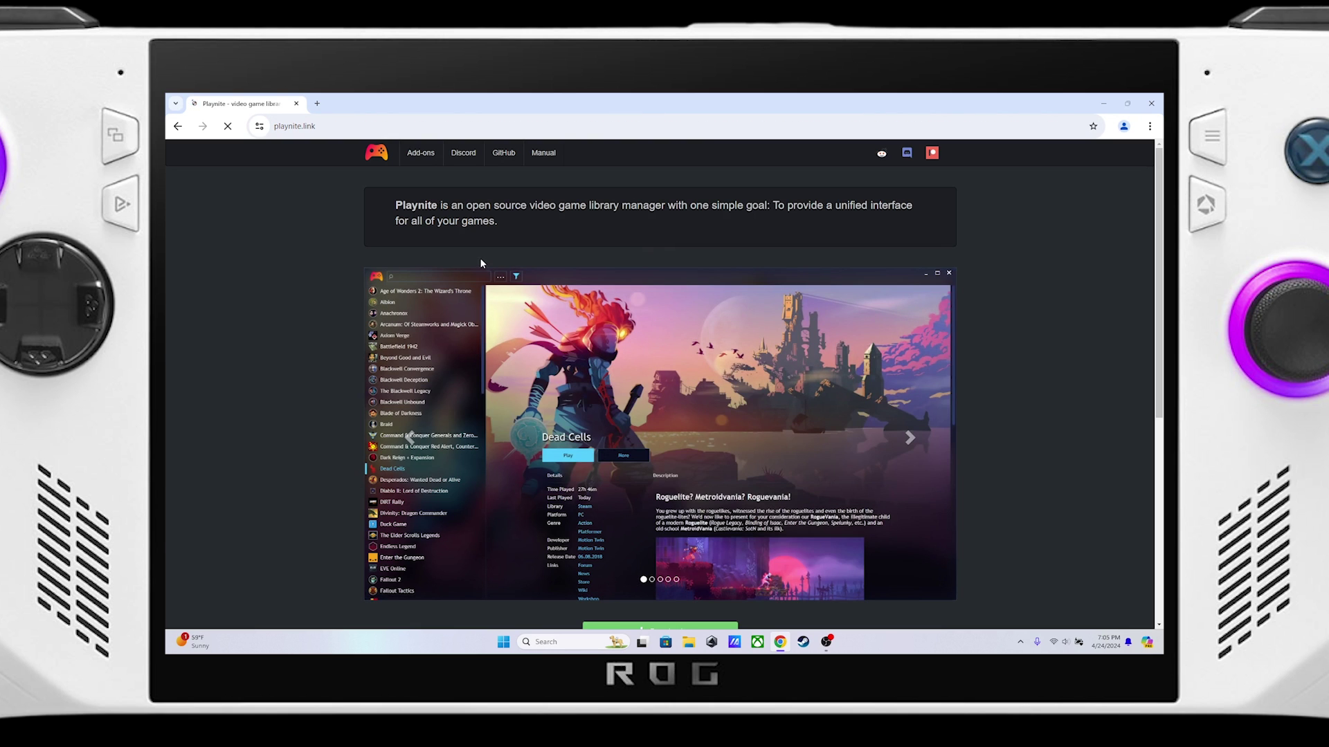
Step: Download PlayniteInstaller.exe and run it to bring up the Install Playnite dialog
scroll(660, 284, down, 2)
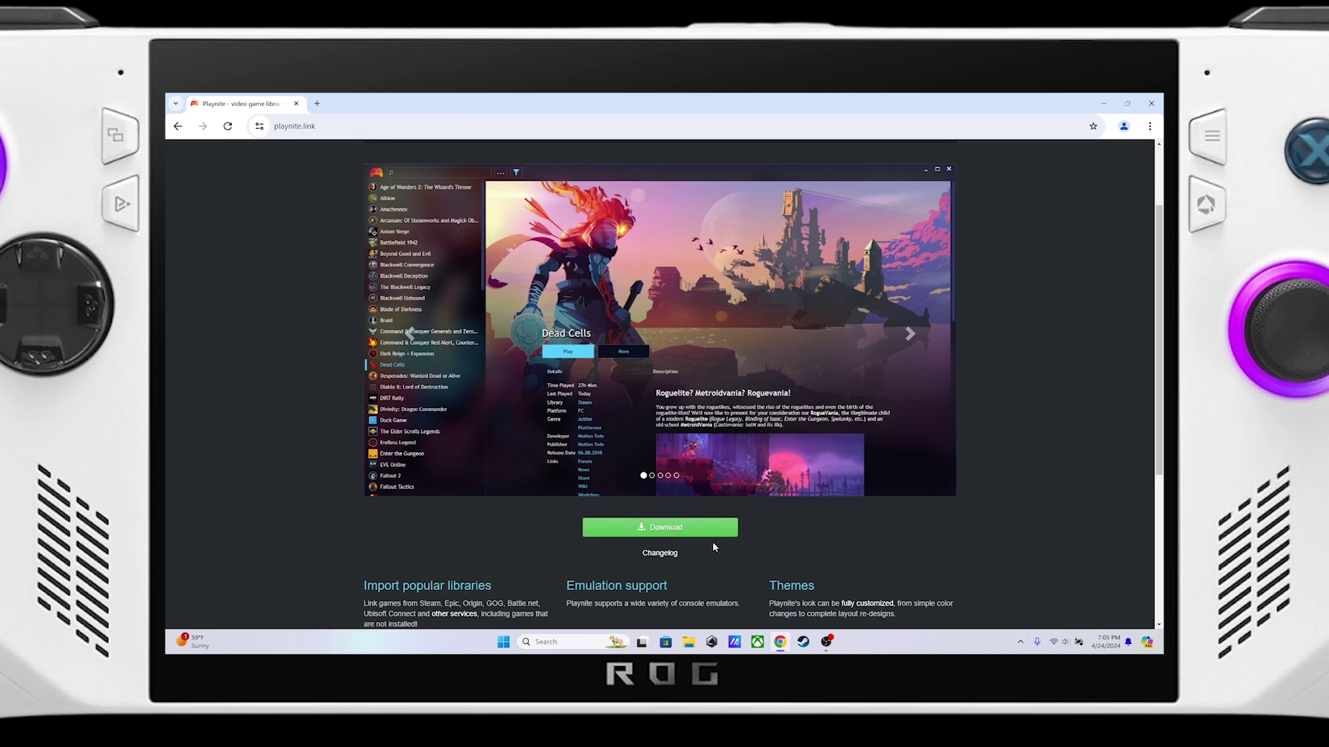
click(681, 531)
double_click(518, 312)
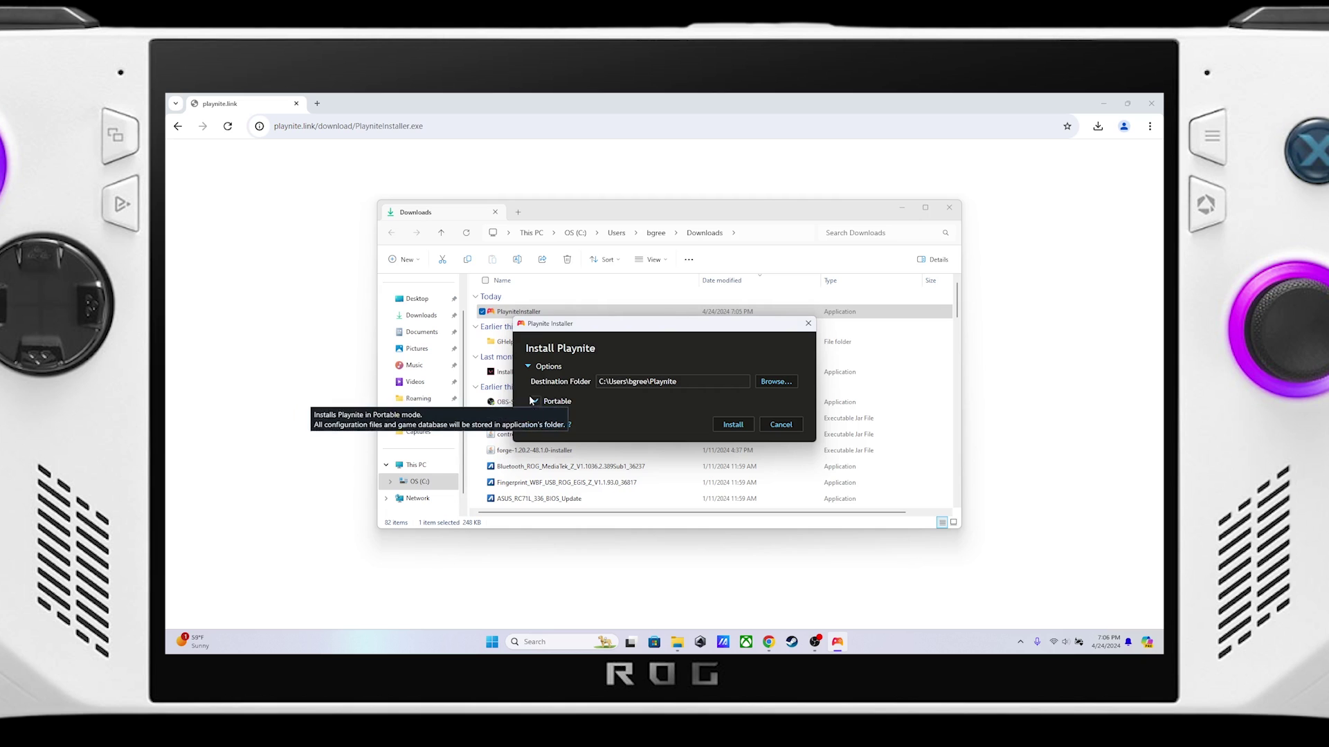
Step: Install Playnite in portable mode and close the Downloads folder window
click(733, 425)
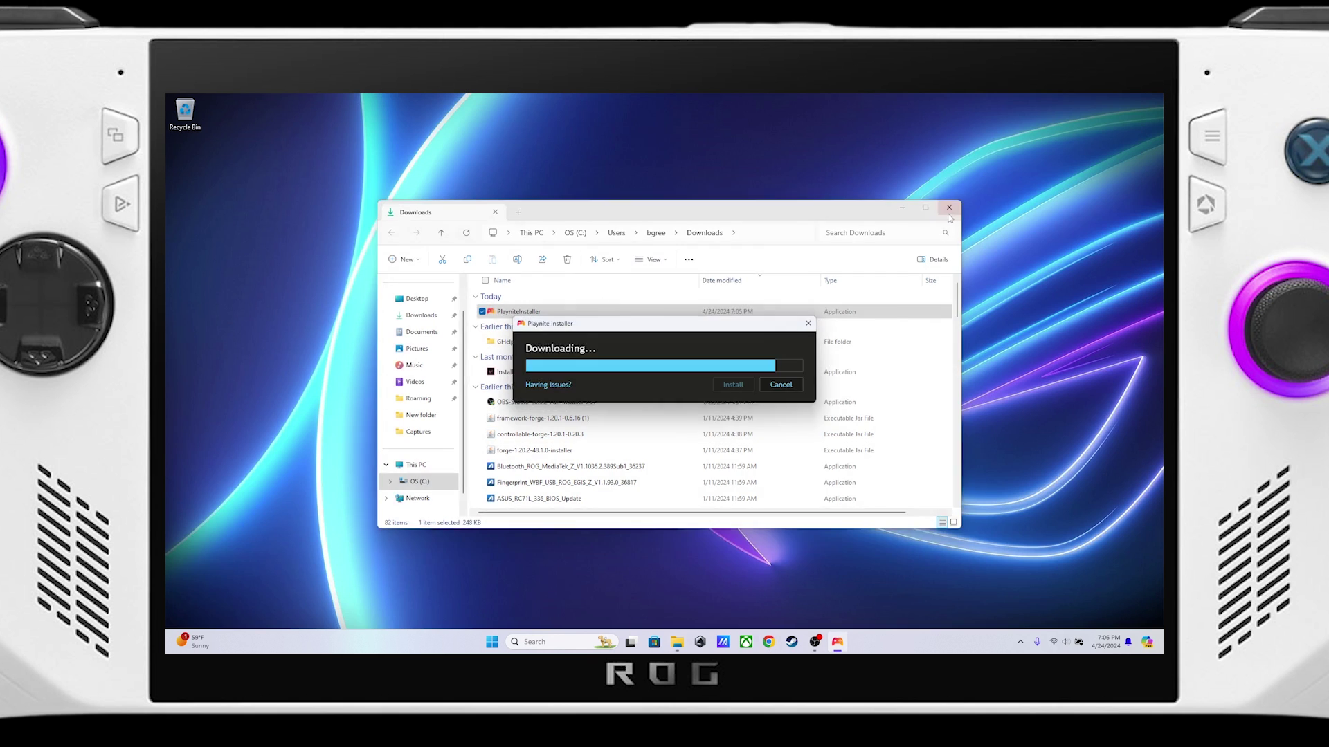
click(949, 209)
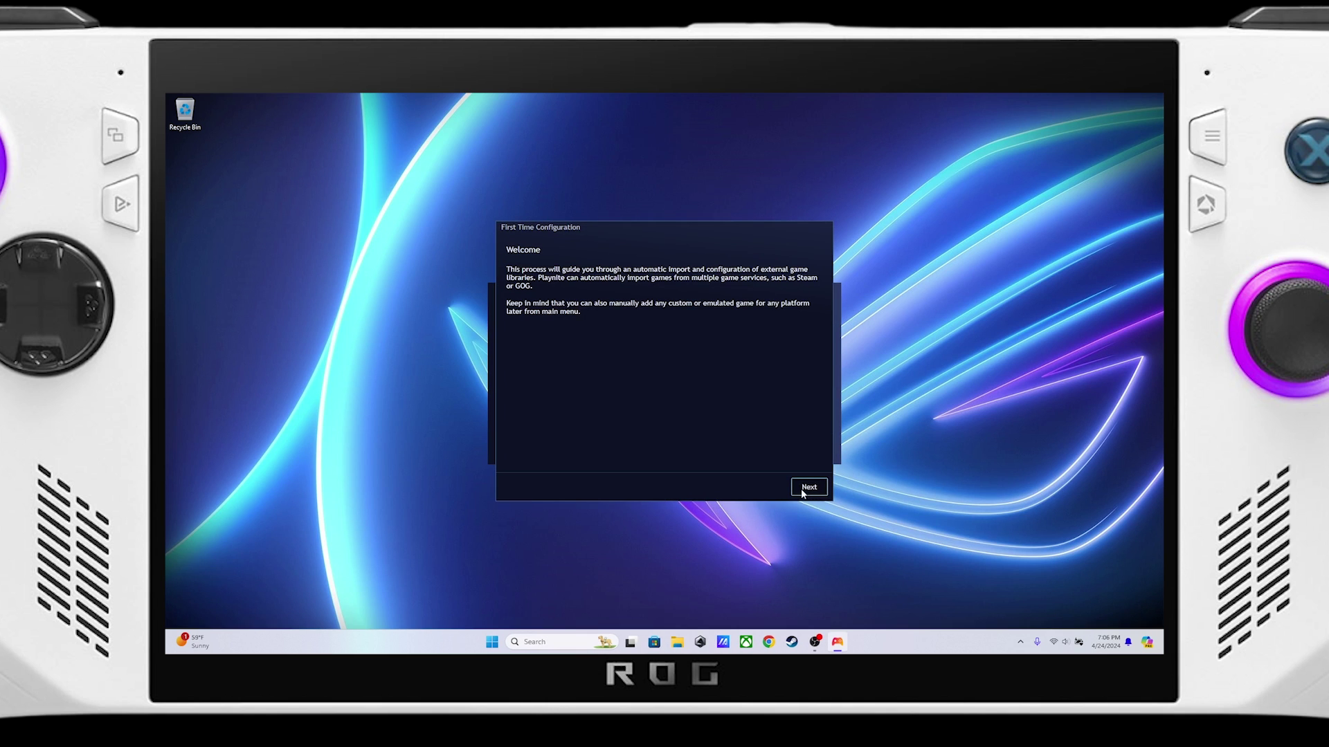
Step: Choose the Steam library integration in the first-time configuration wizard
click(805, 487)
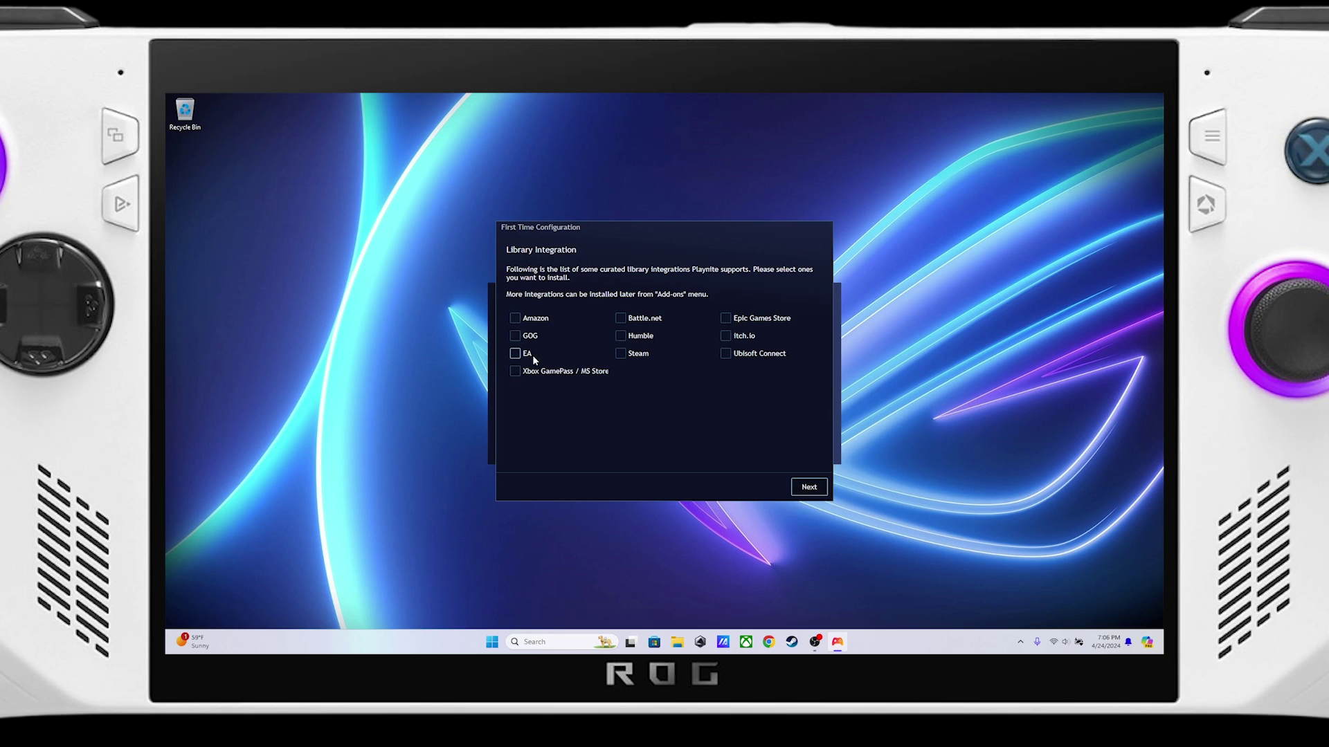
click(621, 353)
click(808, 488)
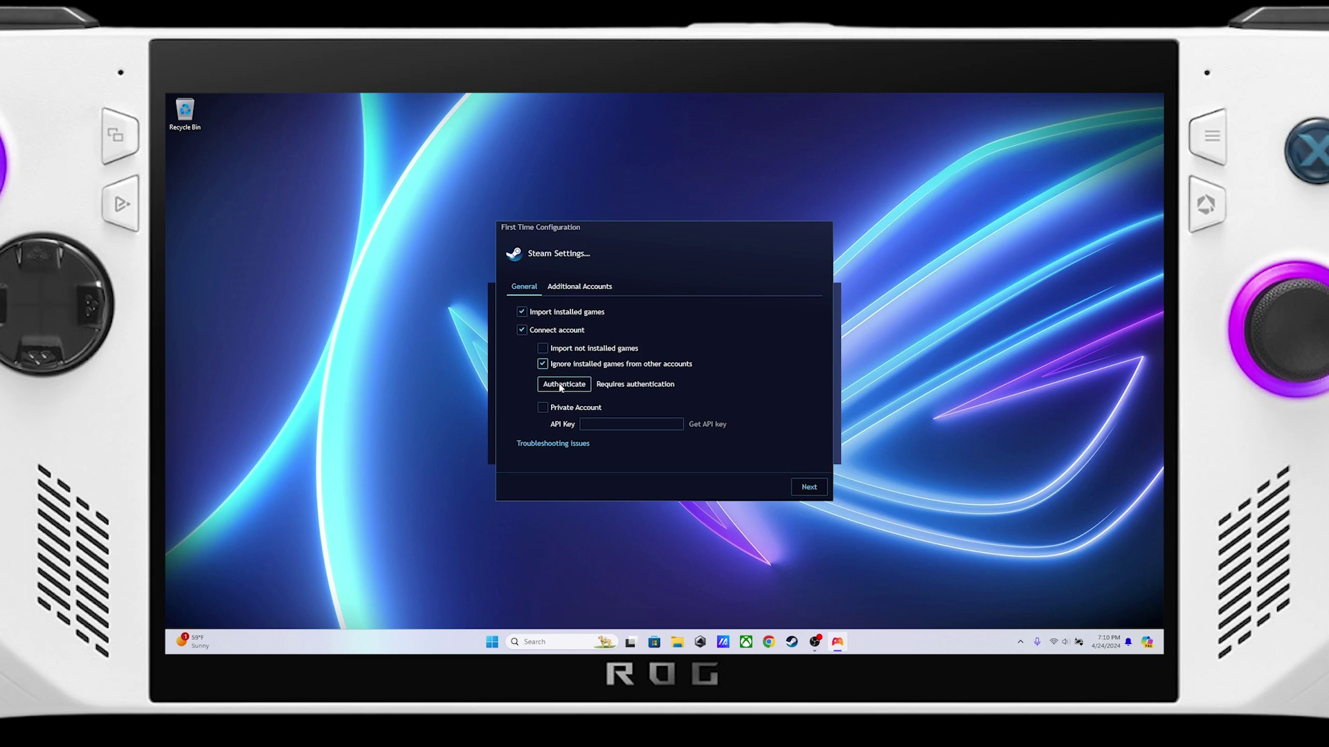
Step: Sign in to the Steam account and finish the wizard to reach the game library
click(563, 384)
click(809, 486)
click(811, 489)
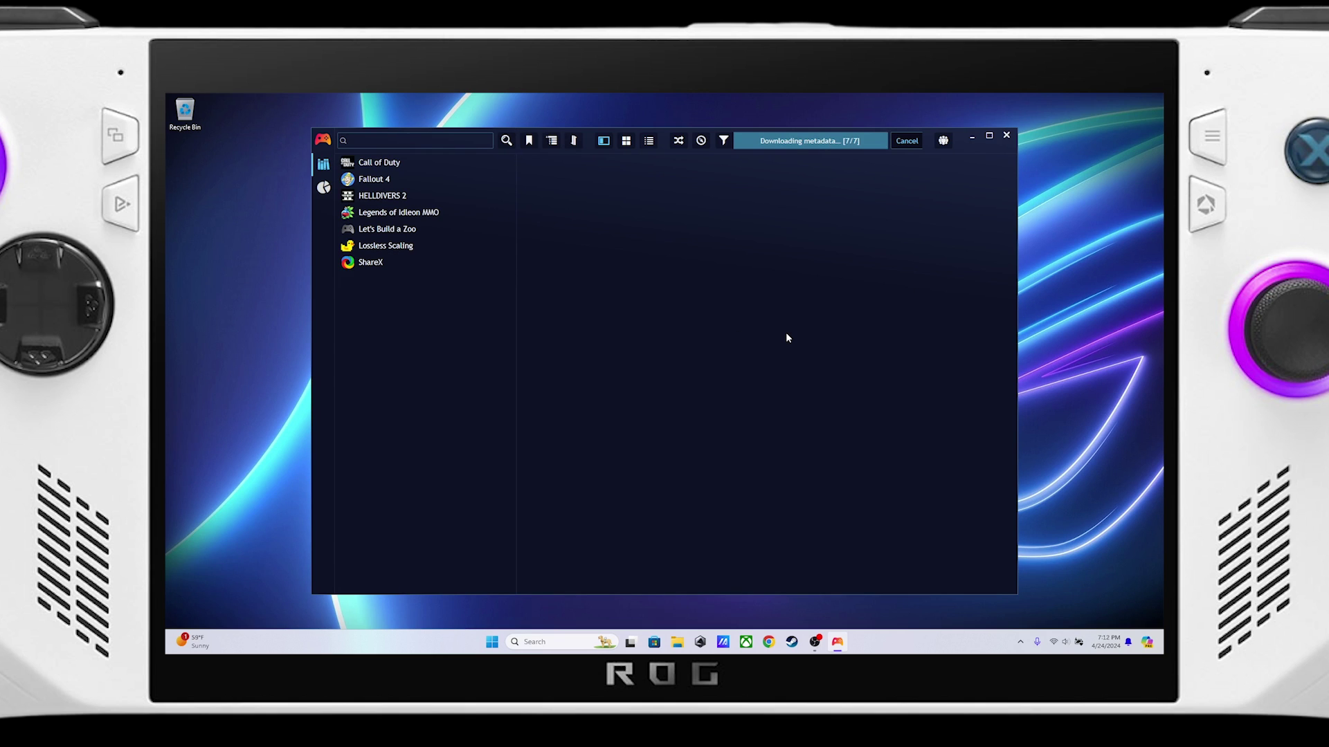
Step: Start an automatic game scan and browse the folder picker into C:\Program Files
click(322, 142)
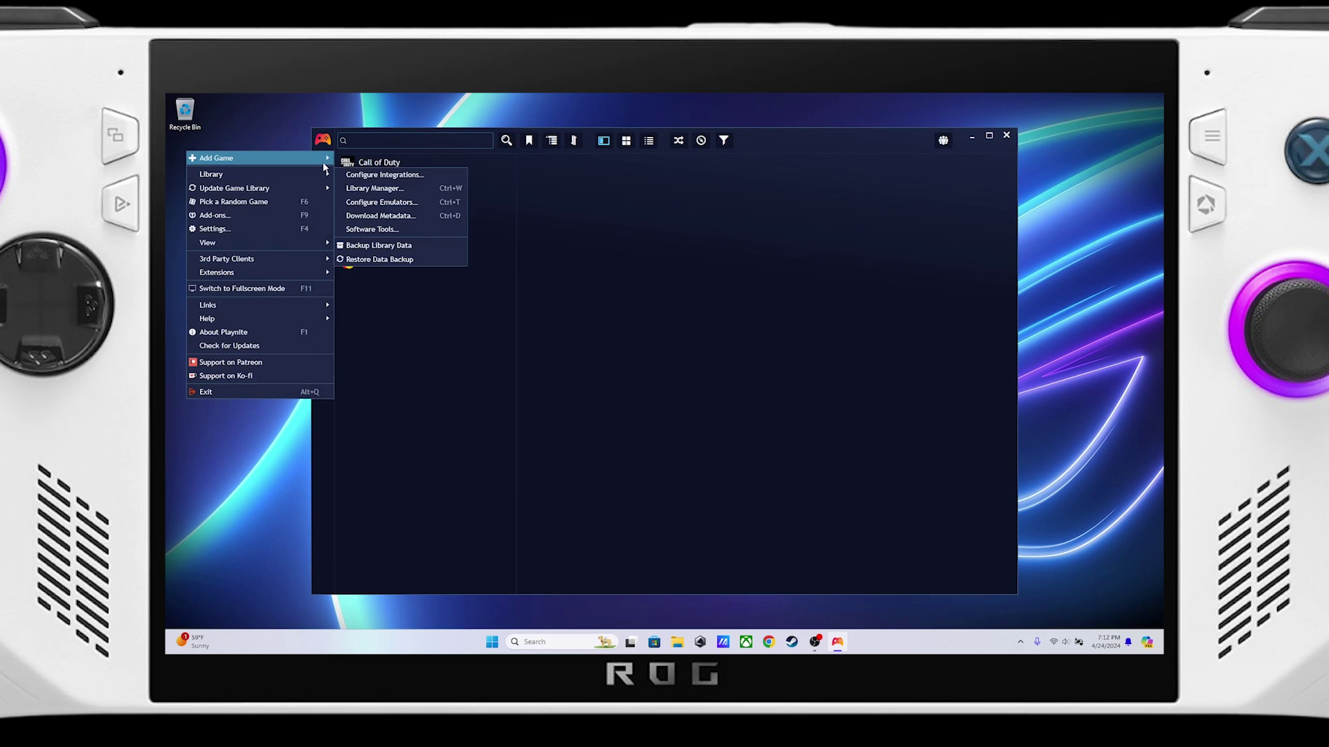
click(370, 173)
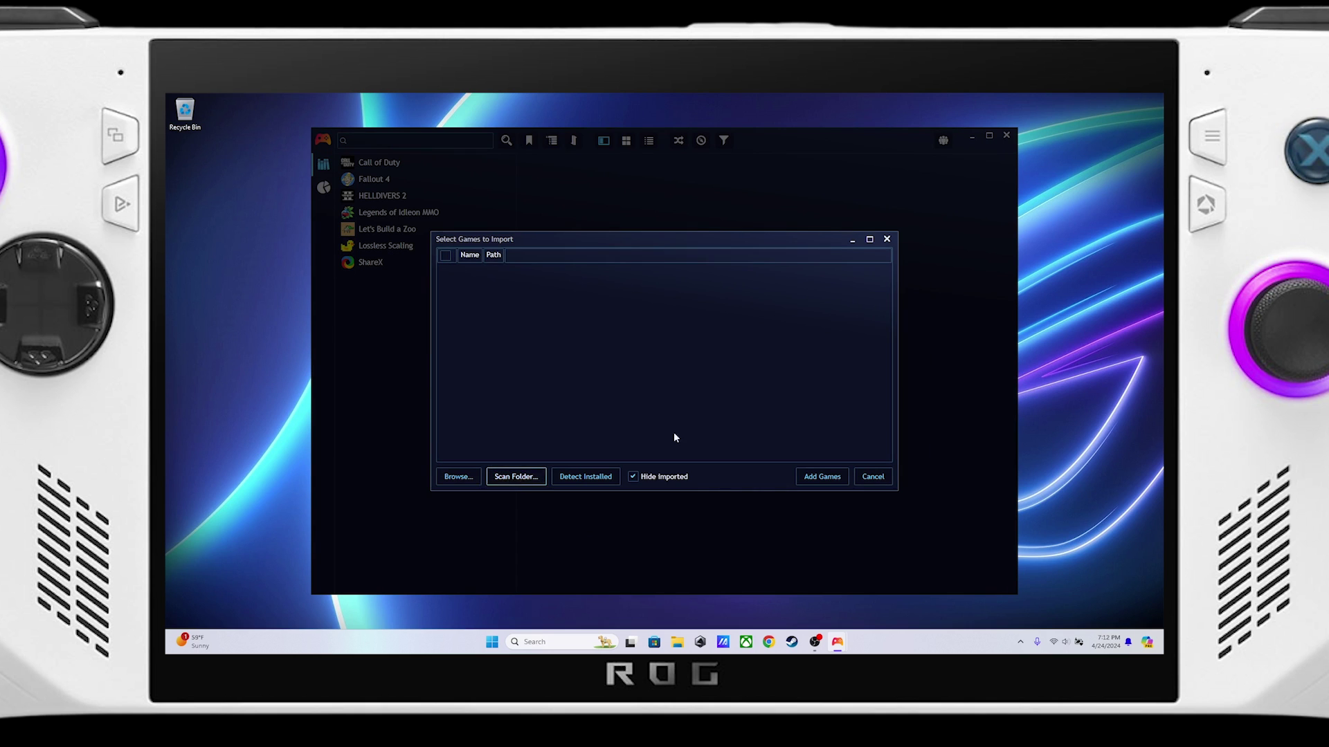
click(516, 476)
click(472, 405)
click(473, 416)
double_click(556, 364)
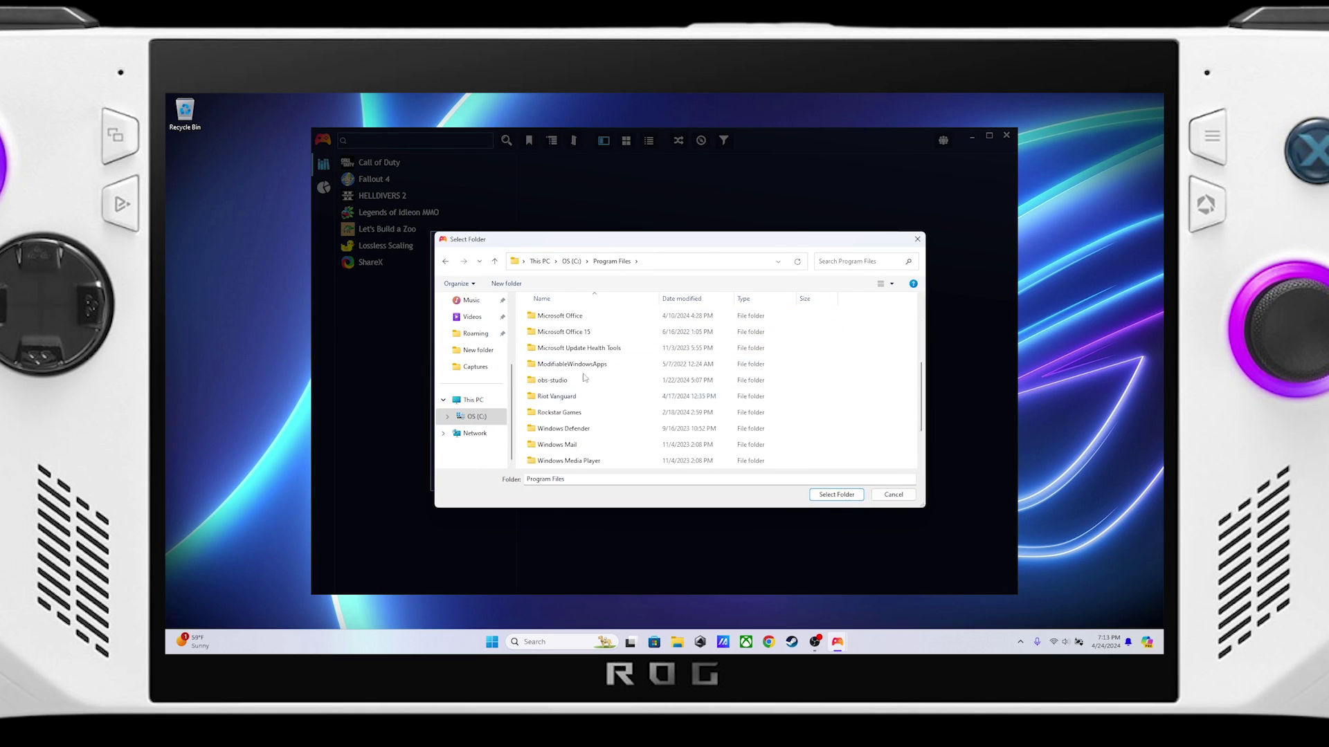
scroll(623, 380, down, 1)
click(572, 261)
Step: Pick the .minecraft folder under %appdata% for scanning, then close the import window
click(640, 261)
text(%appdata%)
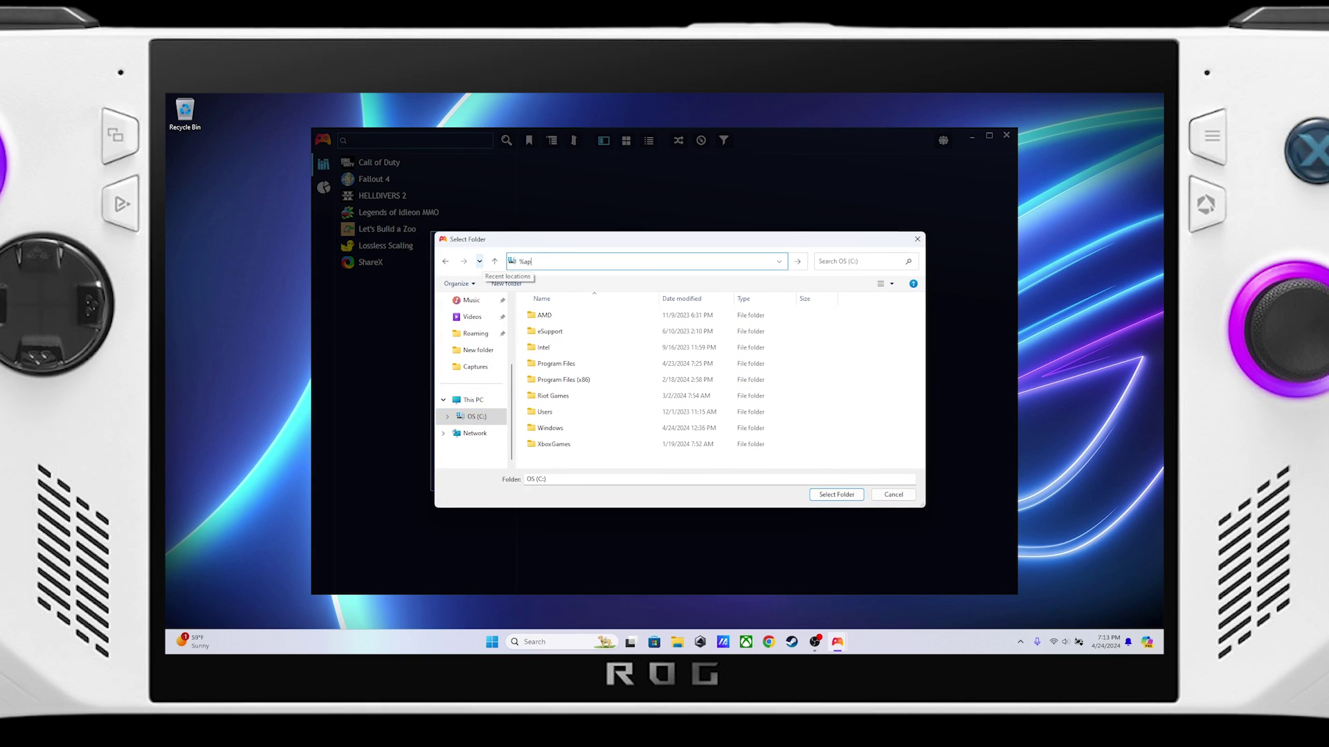
key(Return)
double_click(547, 314)
click(847, 497)
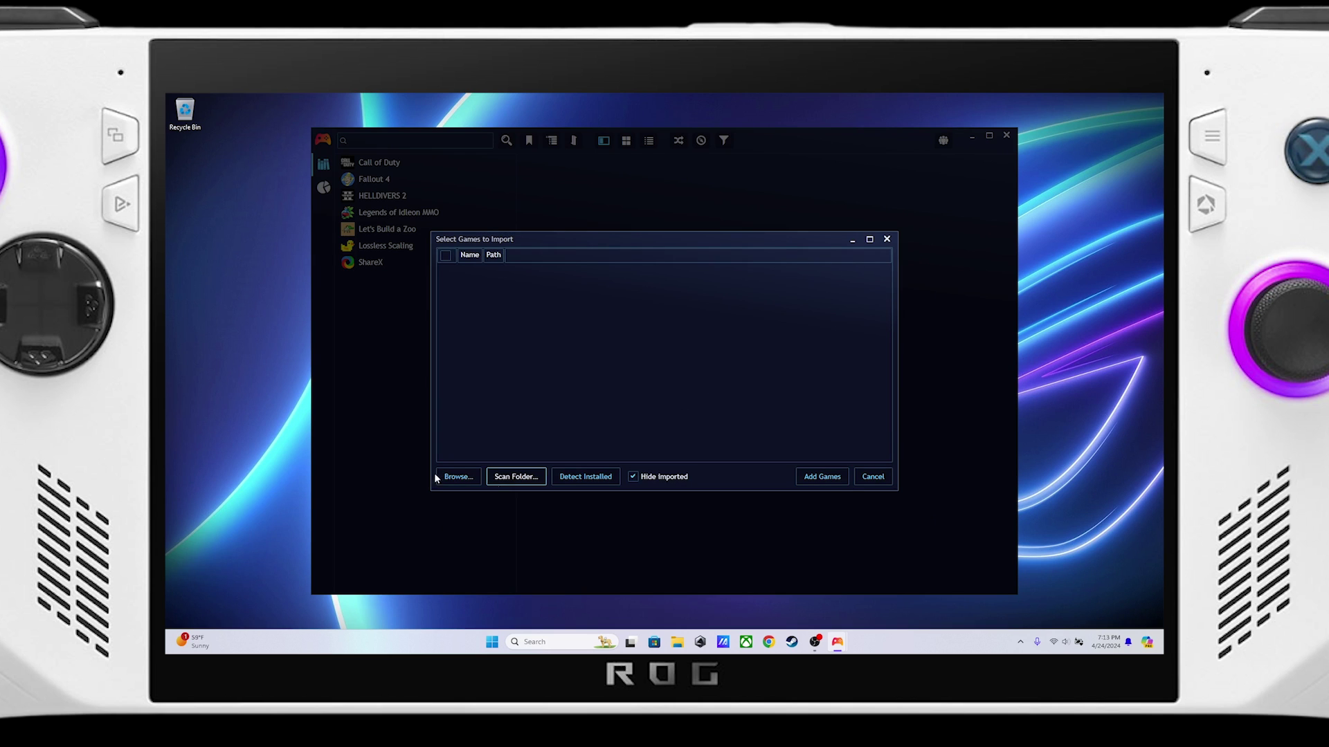
click(820, 473)
Step: Edit Call of Duty, apply IGDB metadata for Modern Warfare III - Vault Edition, and save
right_click(380, 166)
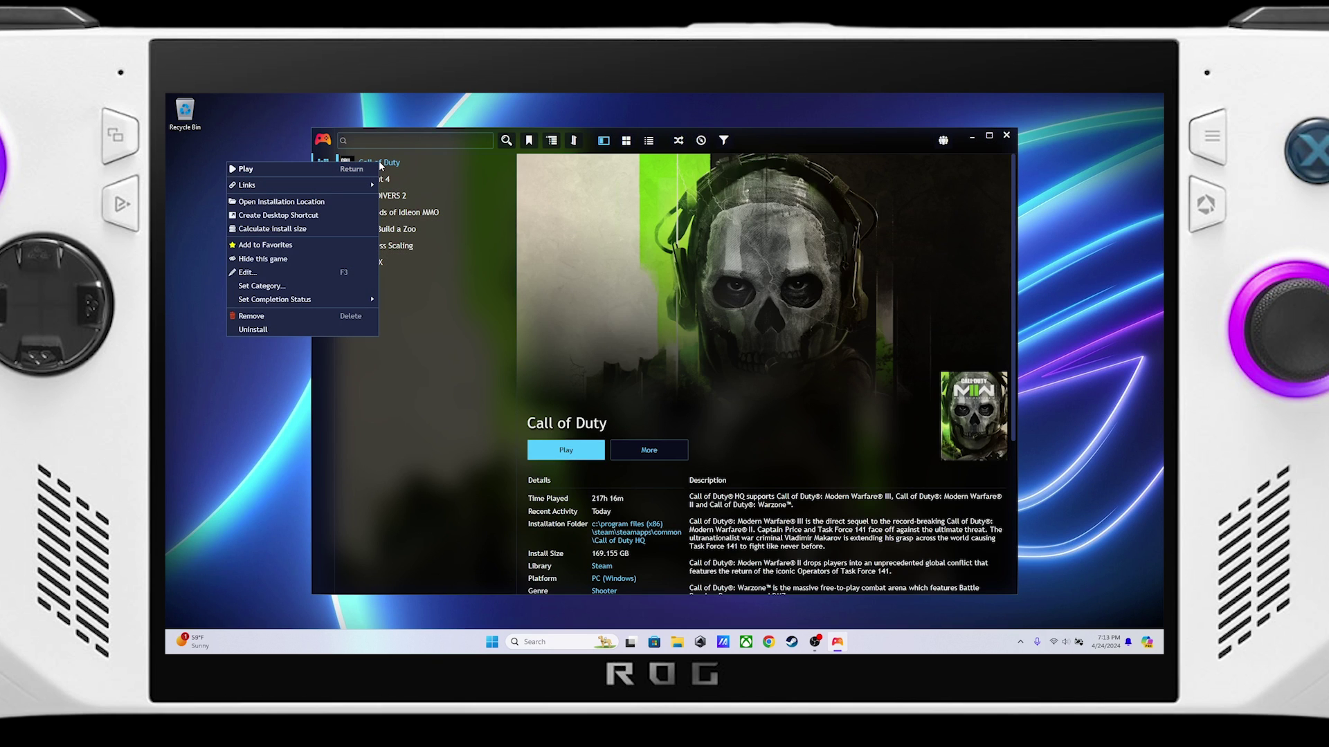
click(257, 272)
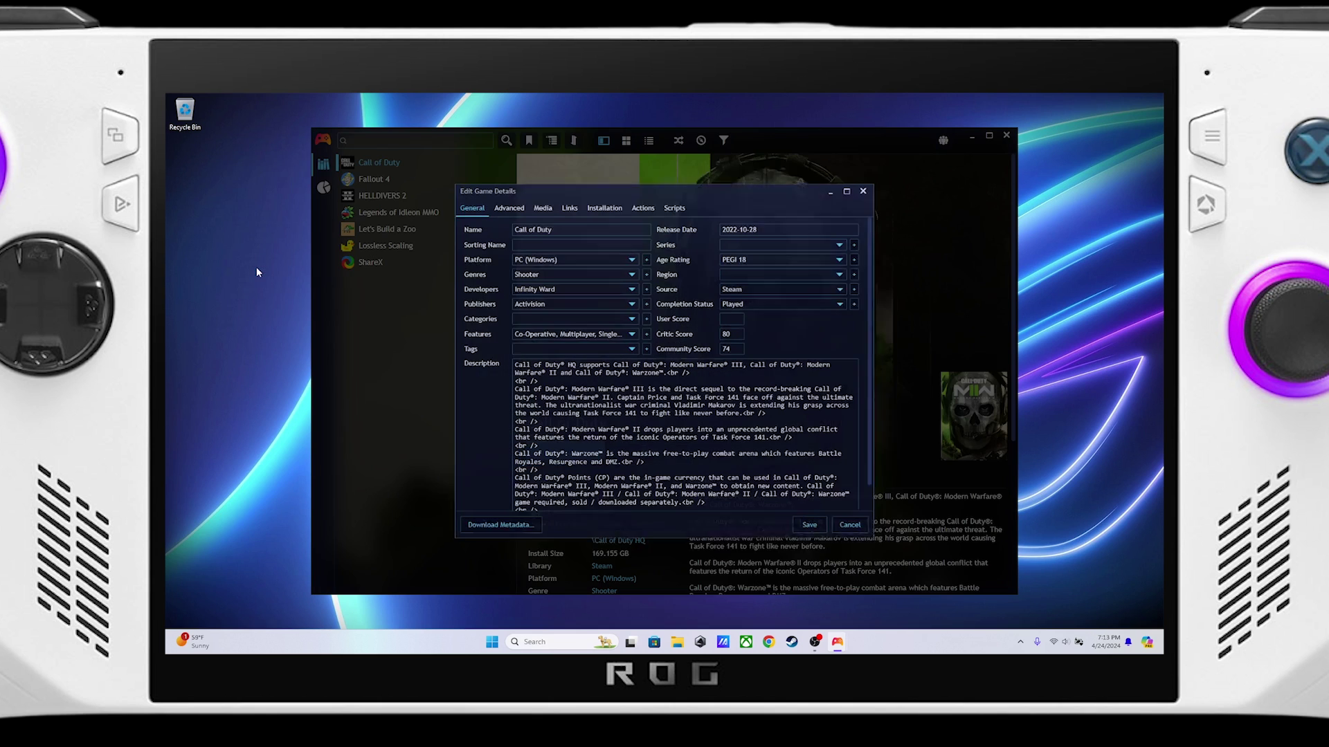
click(494, 535)
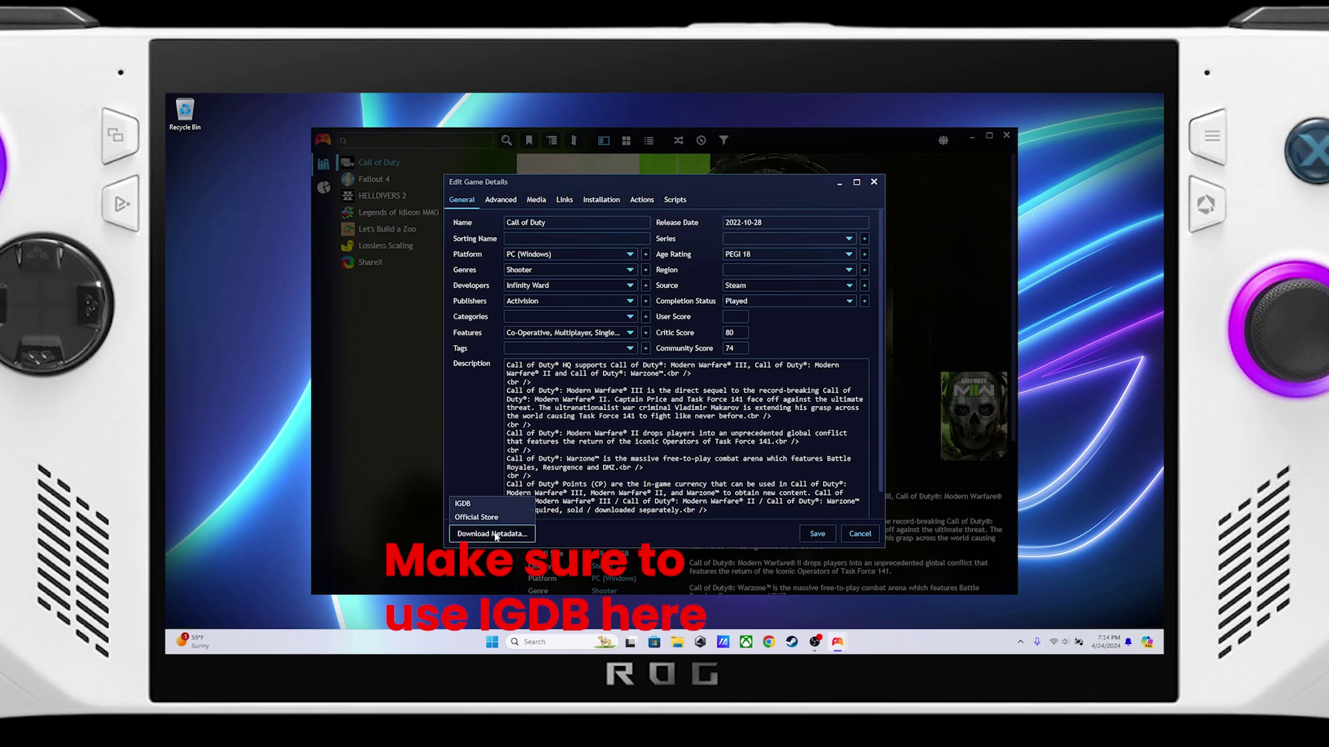
click(467, 506)
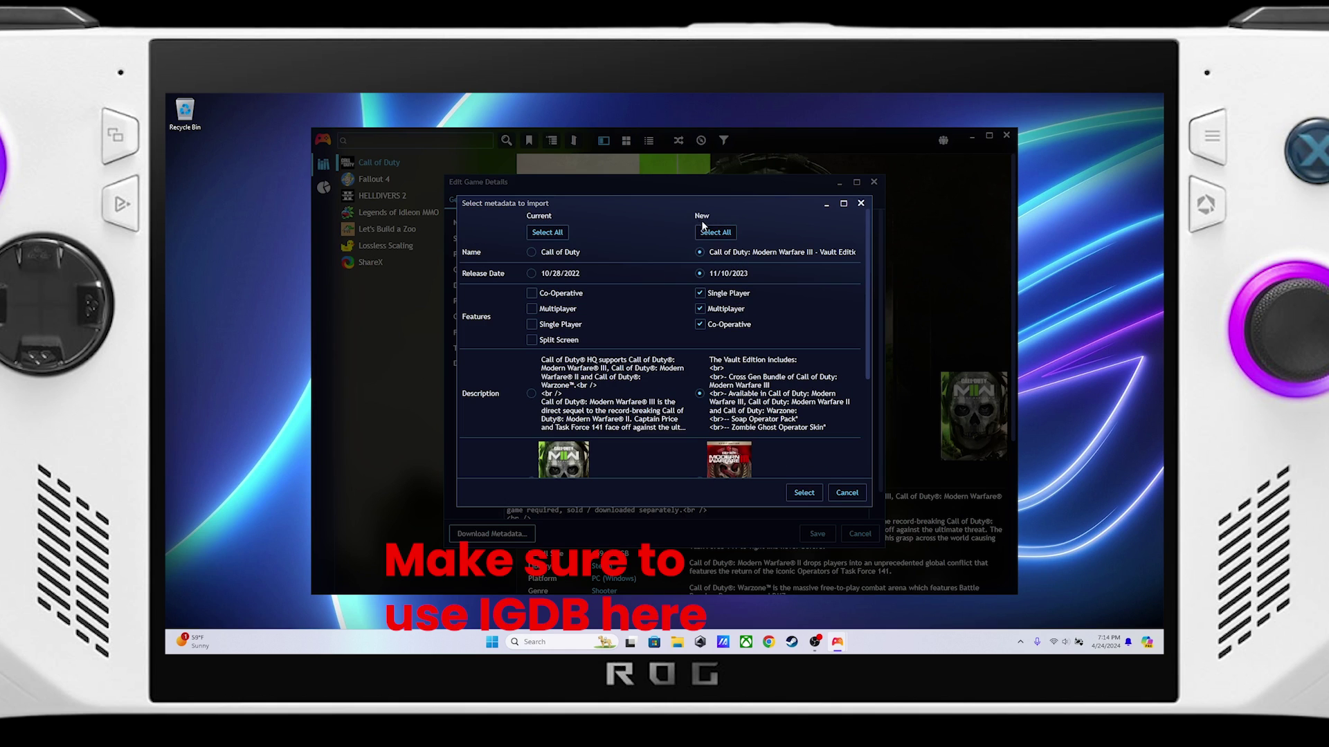
scroll(592, 321, down, 5)
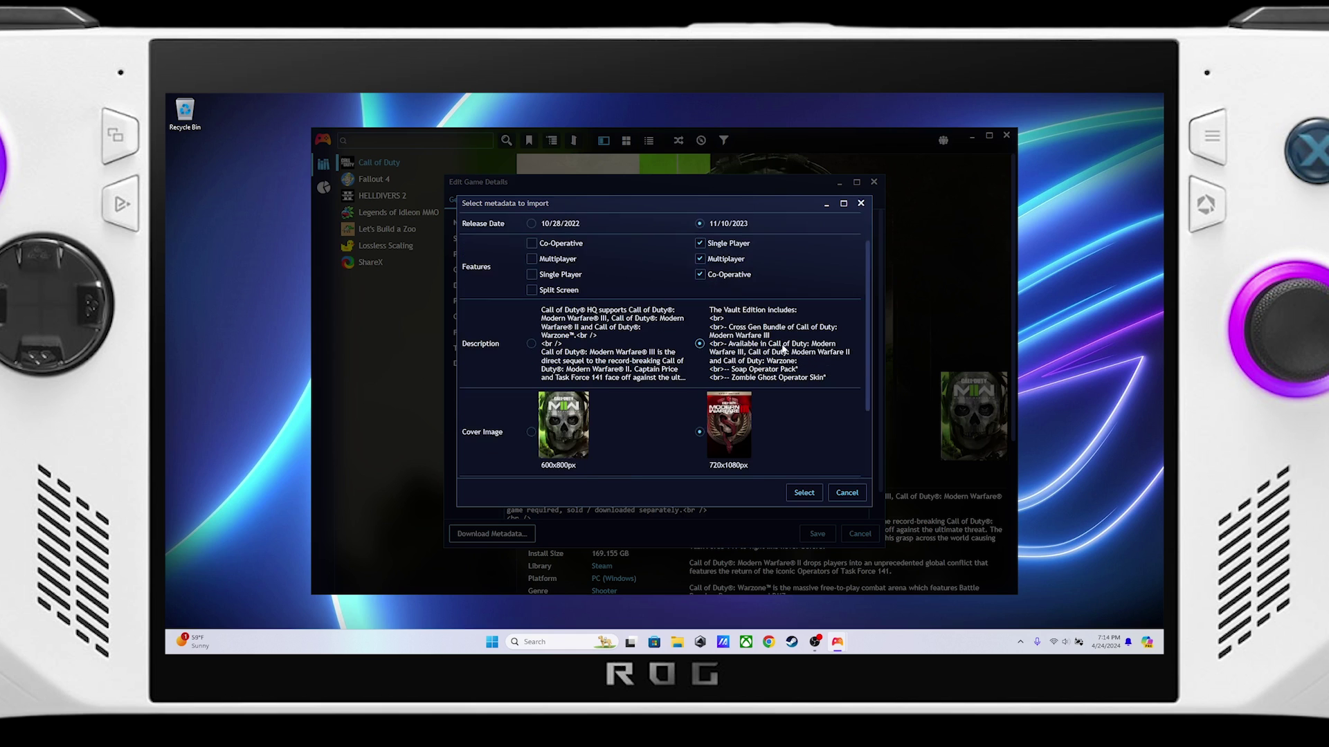
click(814, 494)
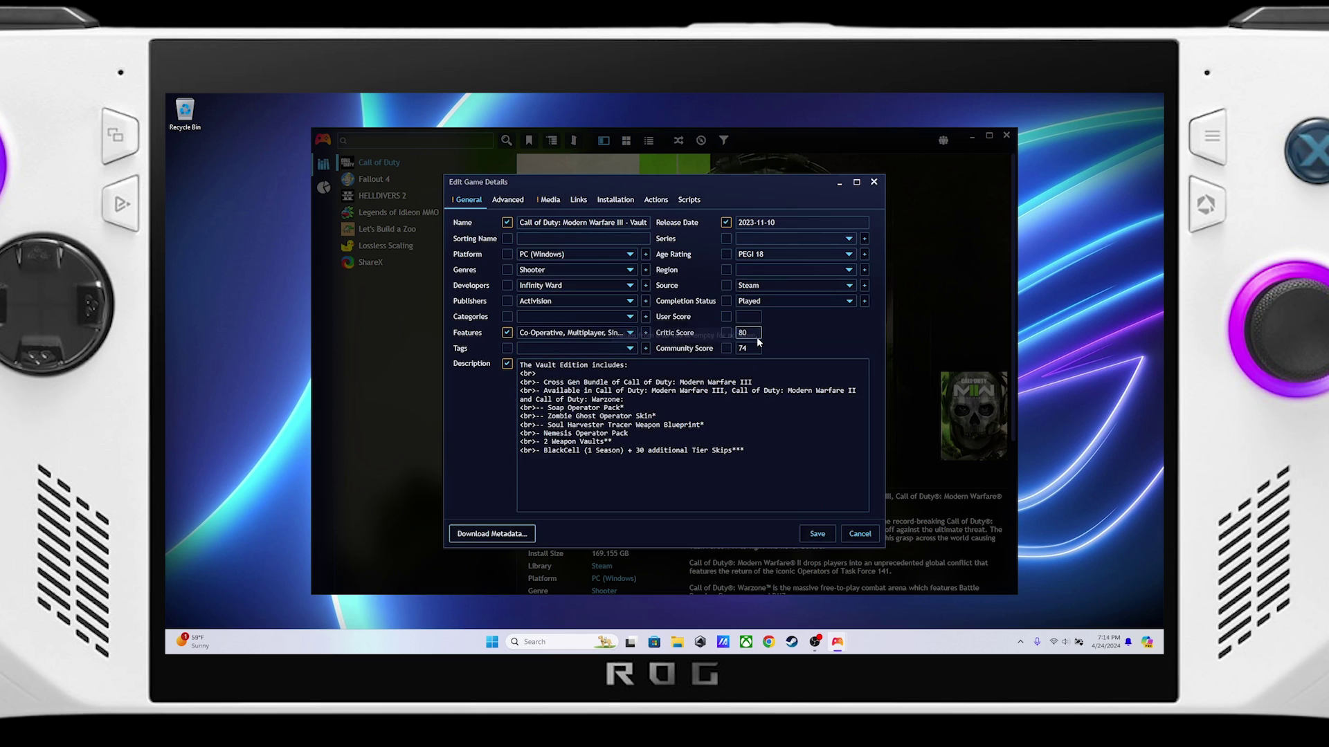
click(821, 535)
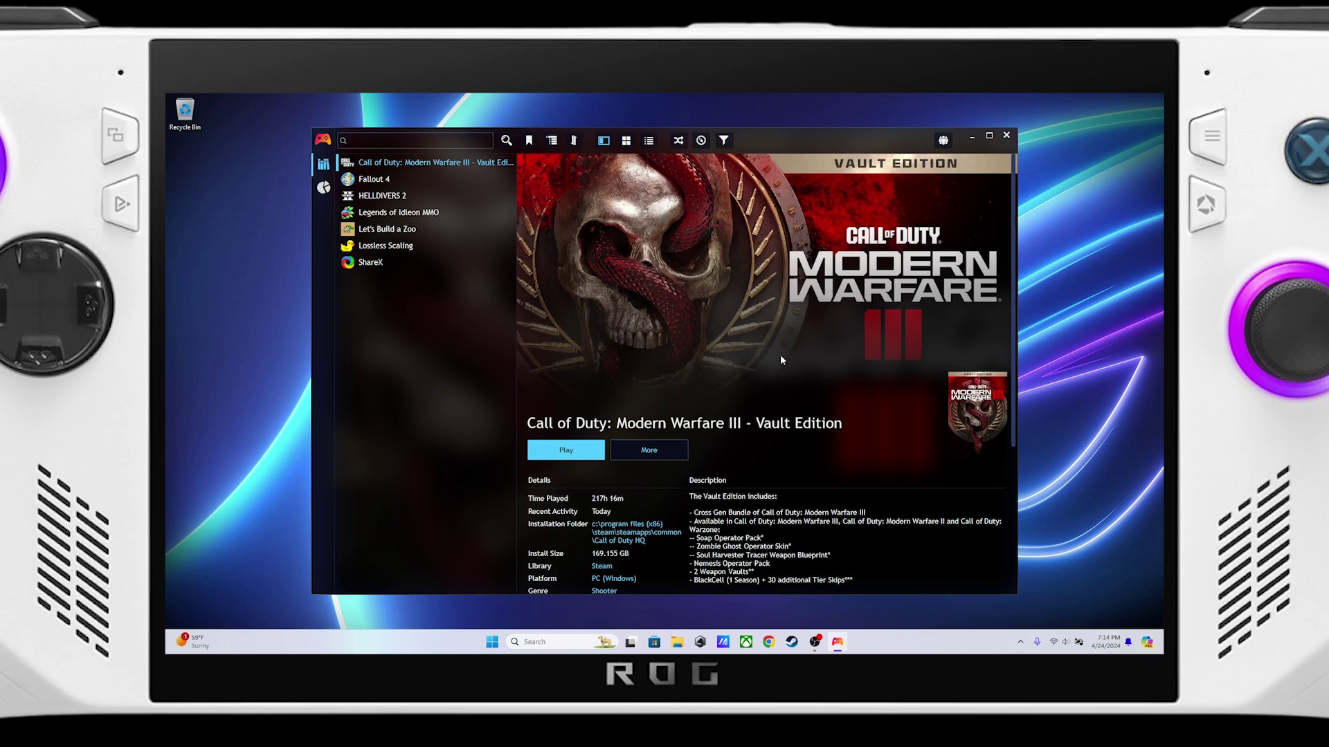
Step: Browse desktop themes in the Add-ons manager, dismissing the extensions and themes warning
click(322, 141)
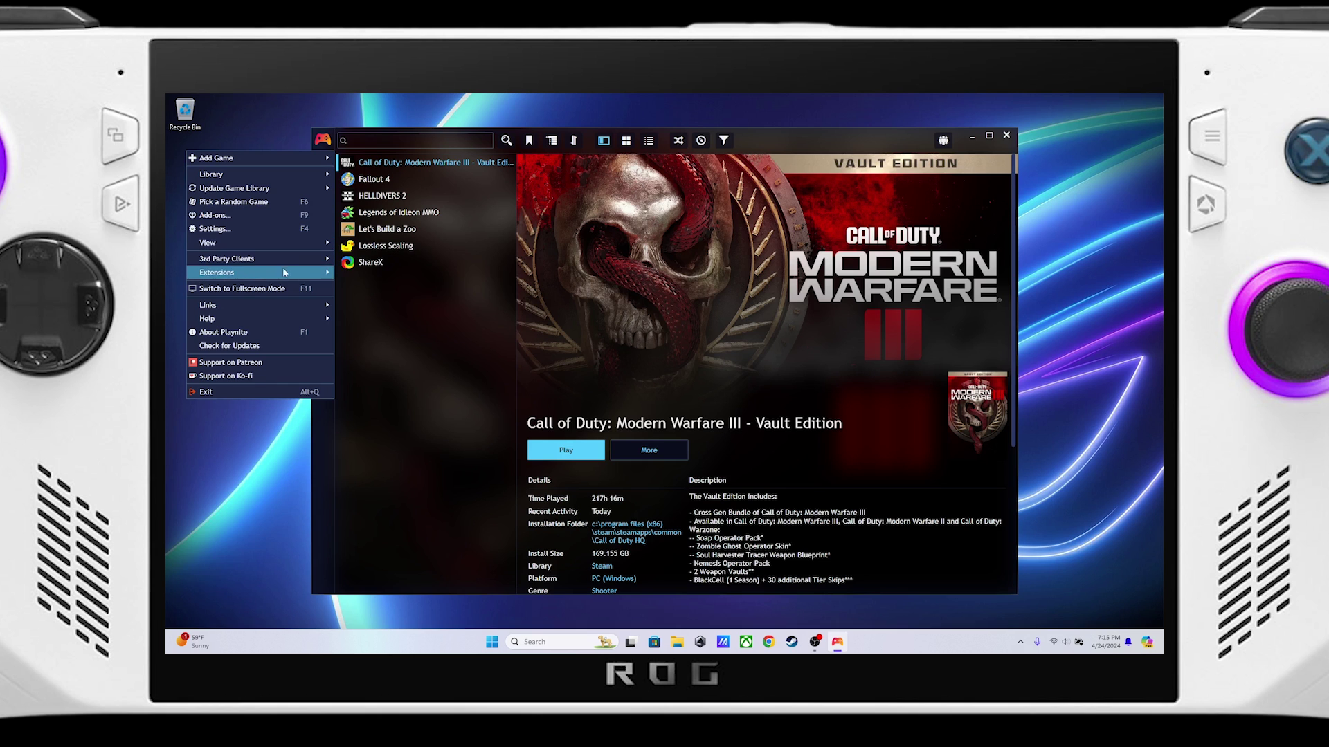
click(215, 215)
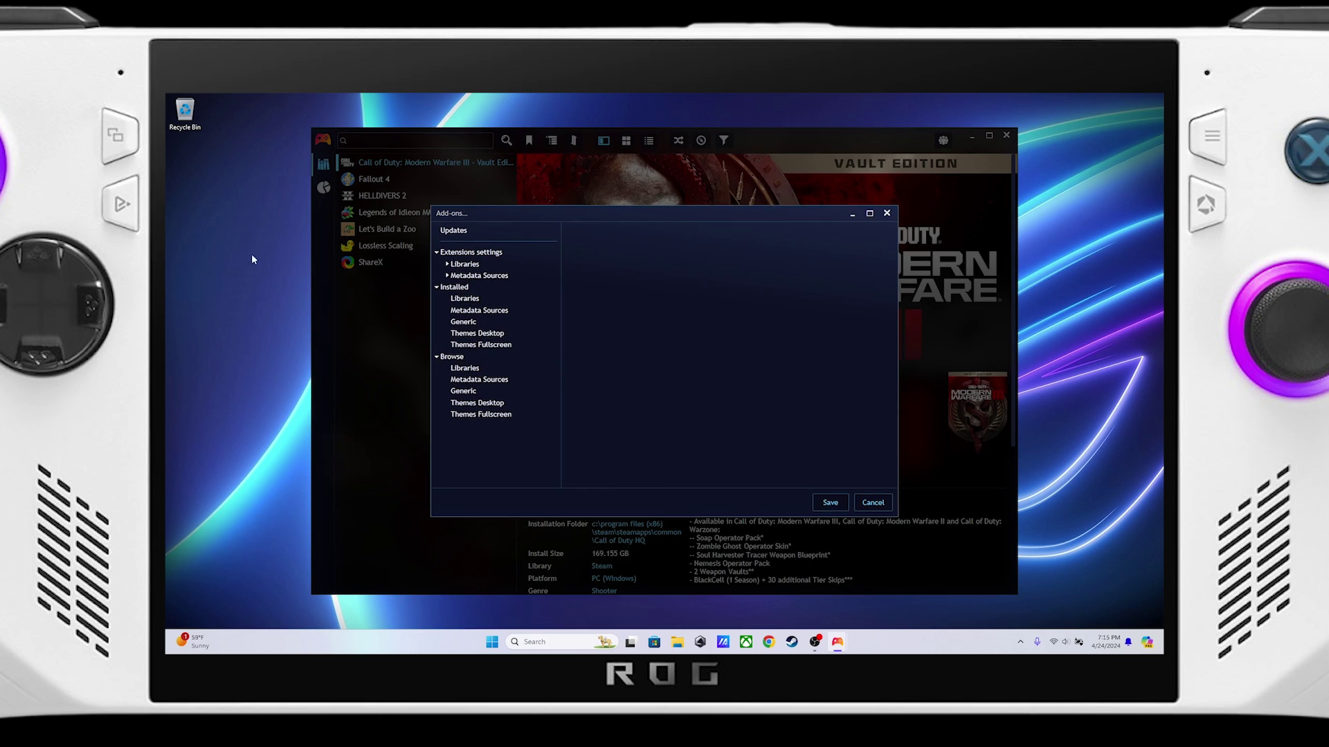
click(463, 403)
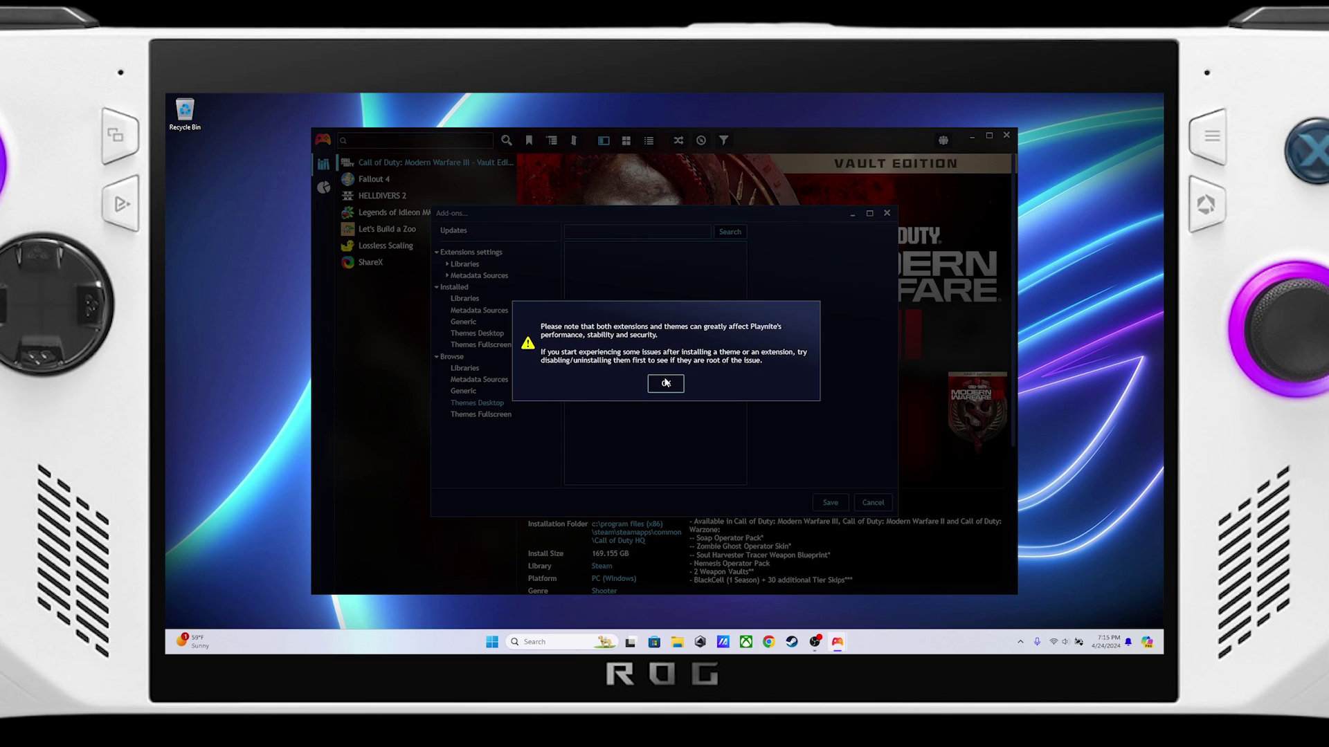
click(665, 383)
Step: Install the DH_Night theme, save the add-on changes, and confirm restarting Playnite
click(685, 391)
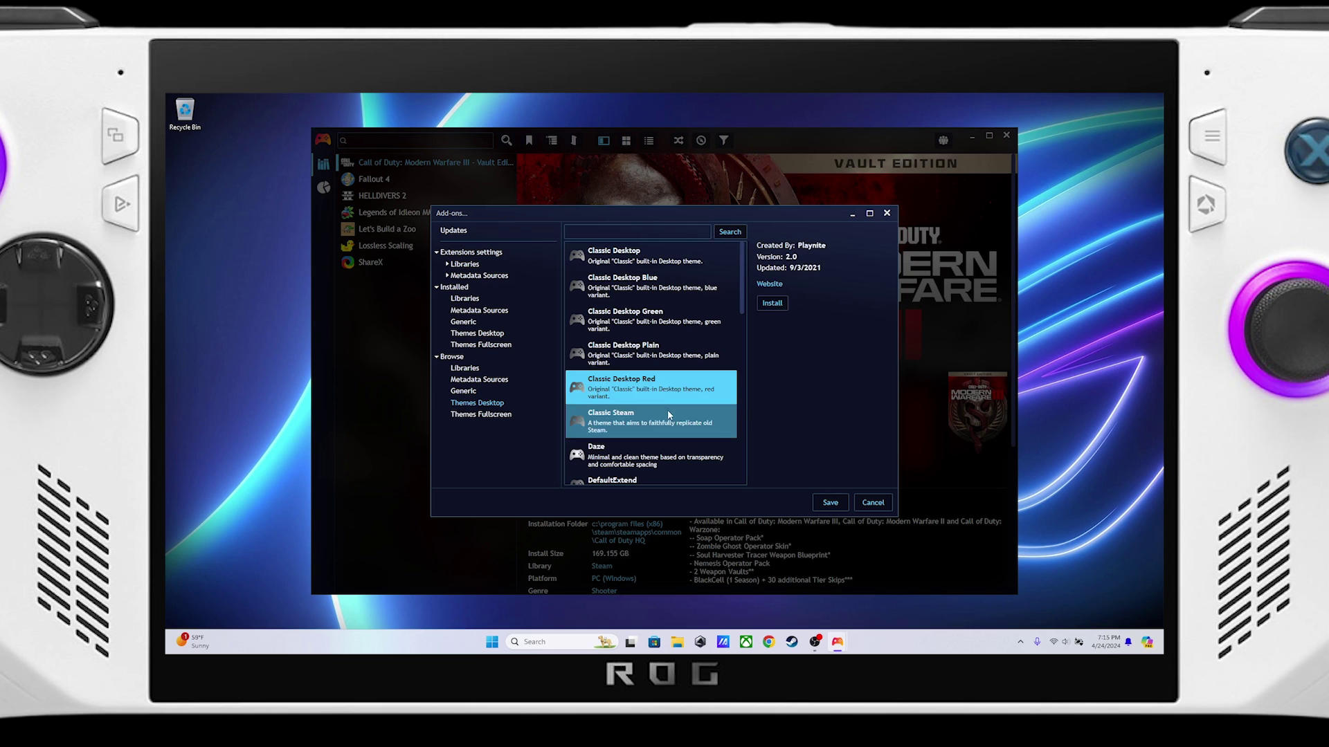
scroll(685, 354, down, 1)
scroll(685, 354, down, 1)
click(650, 367)
click(650, 400)
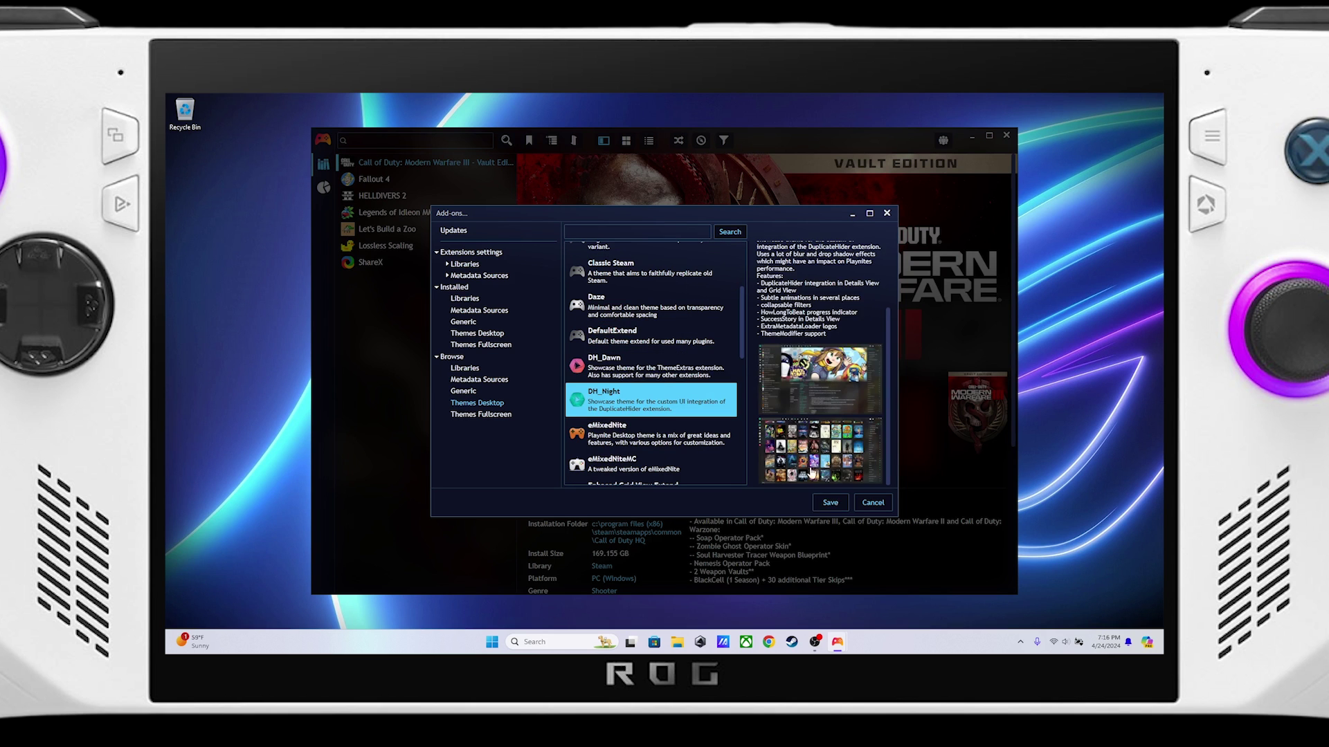
click(772, 314)
click(830, 506)
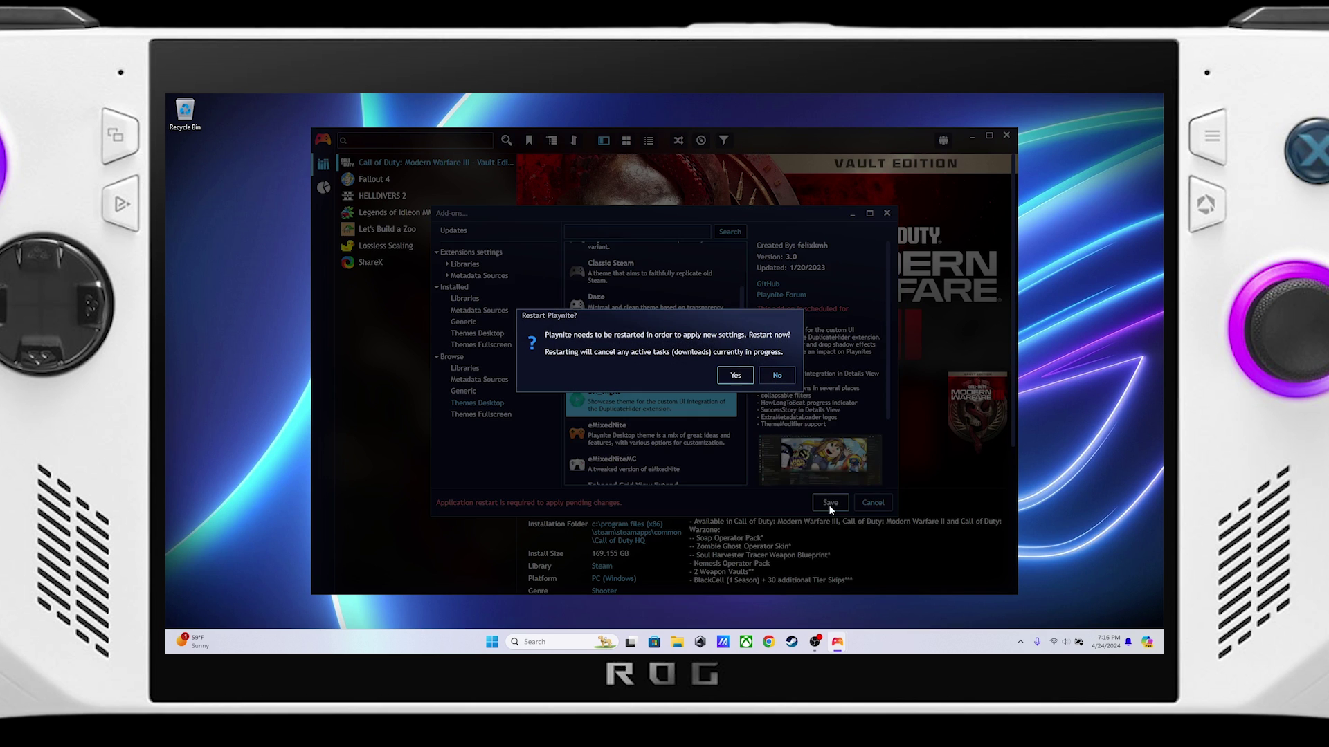
click(735, 375)
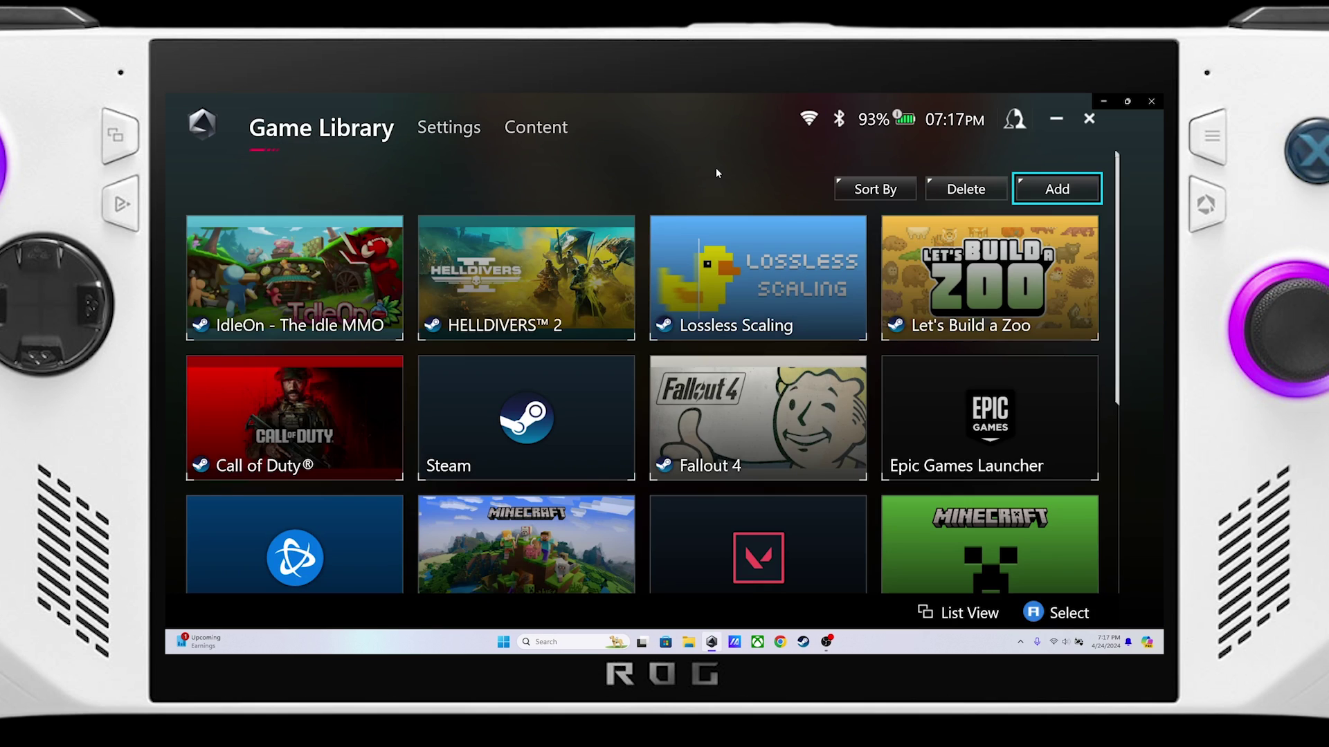
Step: Start adding a program to Armoury Crate's Game Library and browse the C: drive
click(1062, 196)
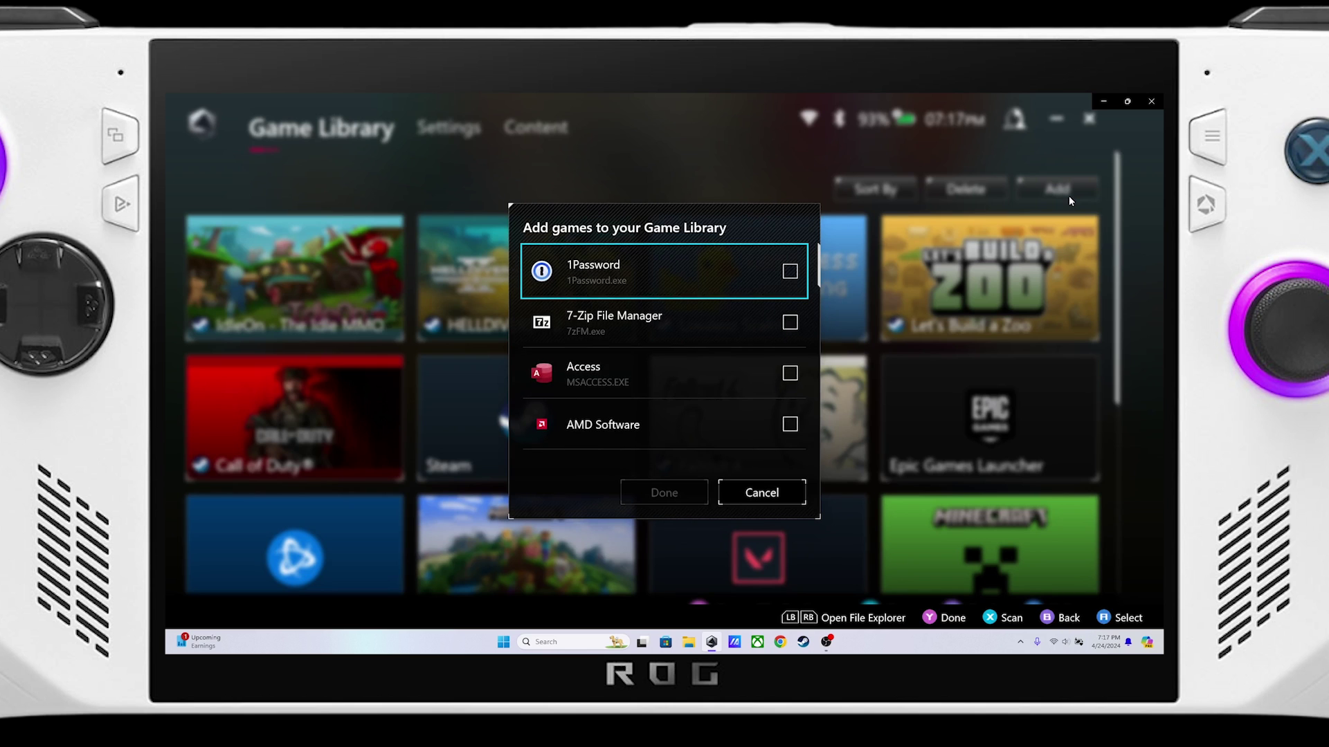
key(ctrl+o)
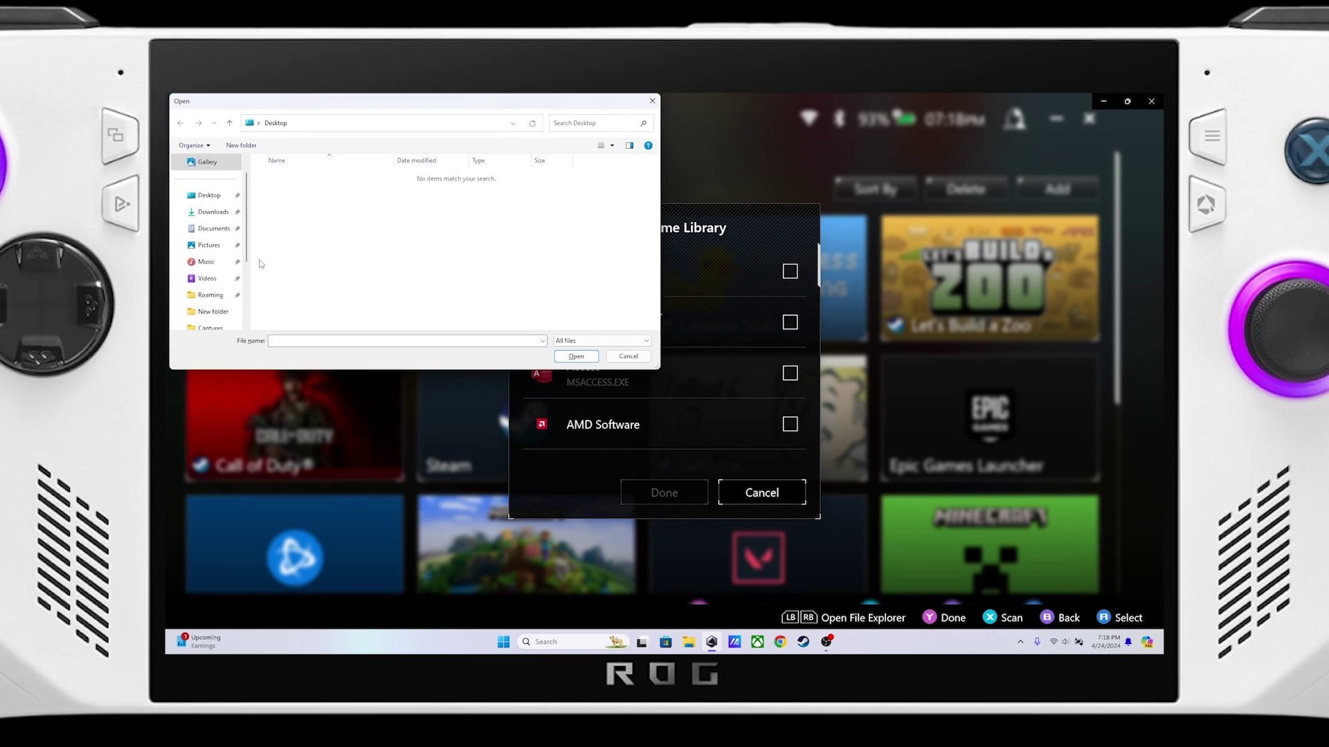
scroll(215, 224, down, 1)
scroll(216, 224, down, 1)
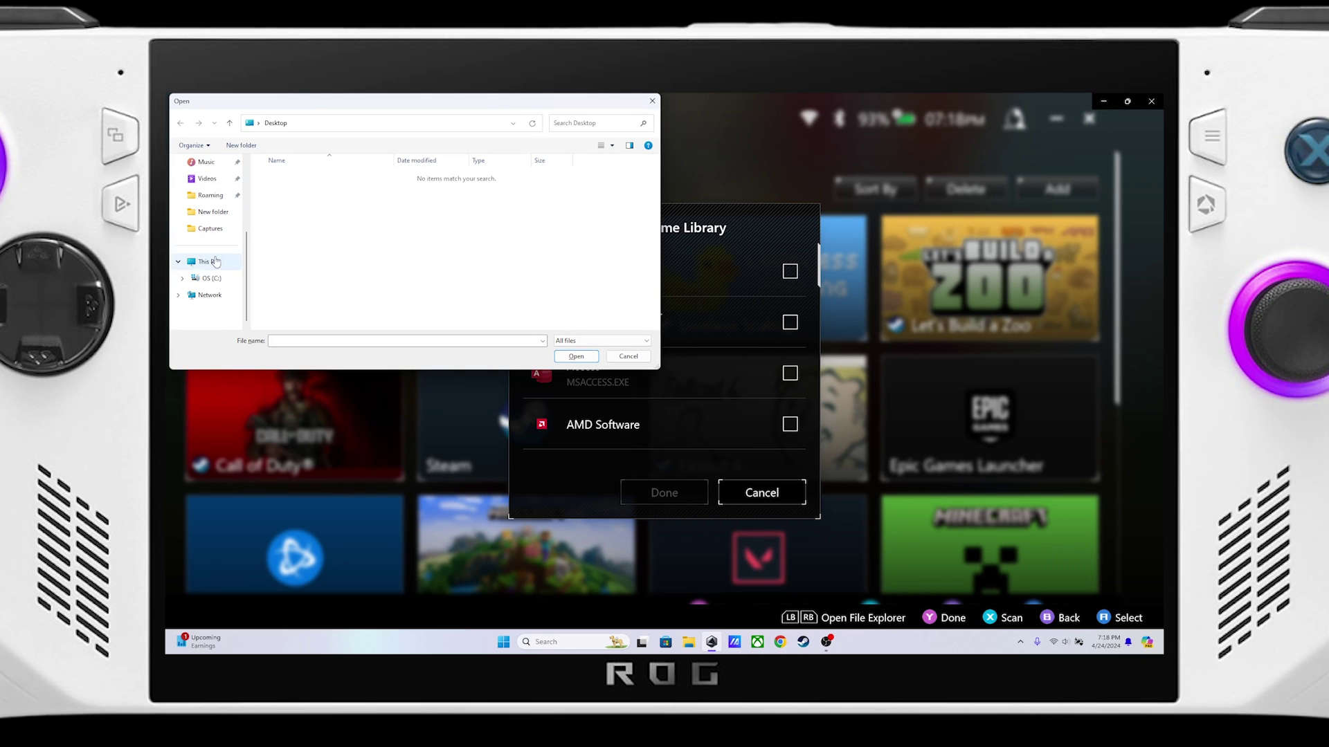
click(211, 279)
double_click(301, 178)
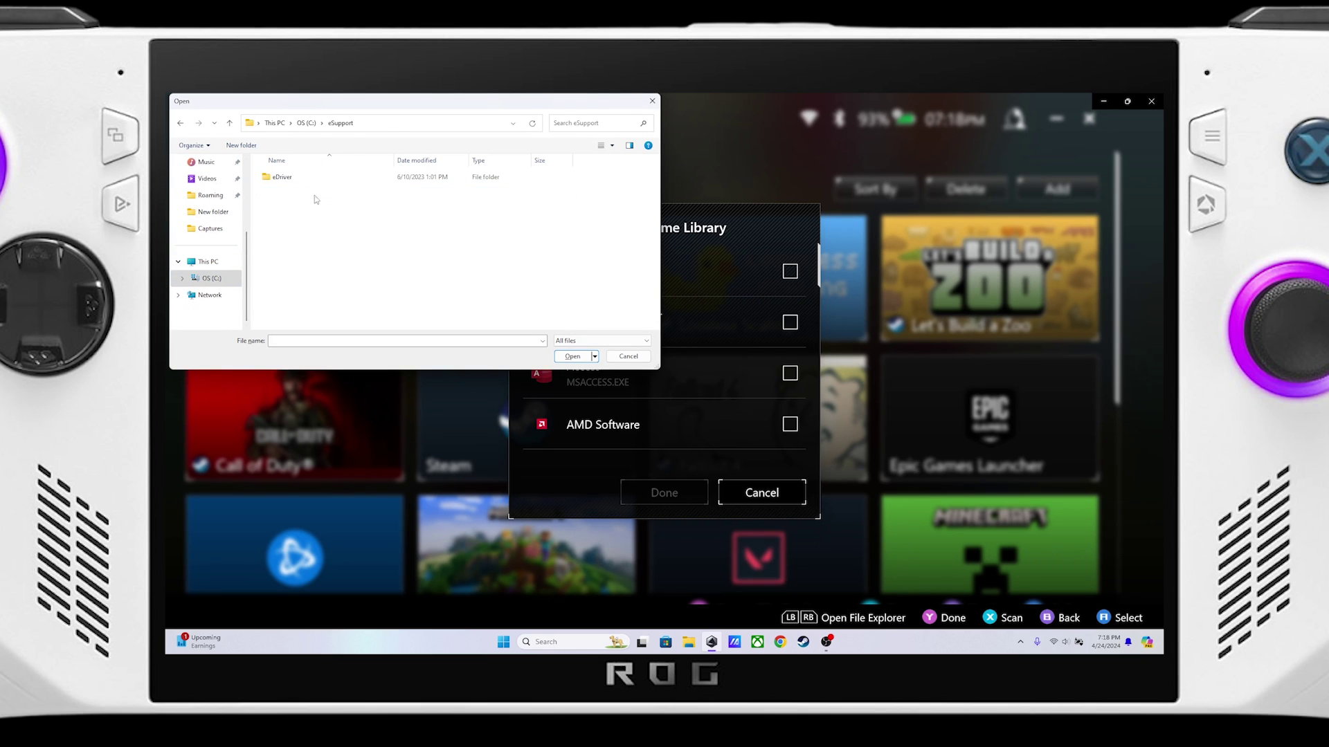
Step: Select Playnite.FullscreenApp from the Playnite folder and confirm it as a library tile
click(310, 126)
click(302, 307)
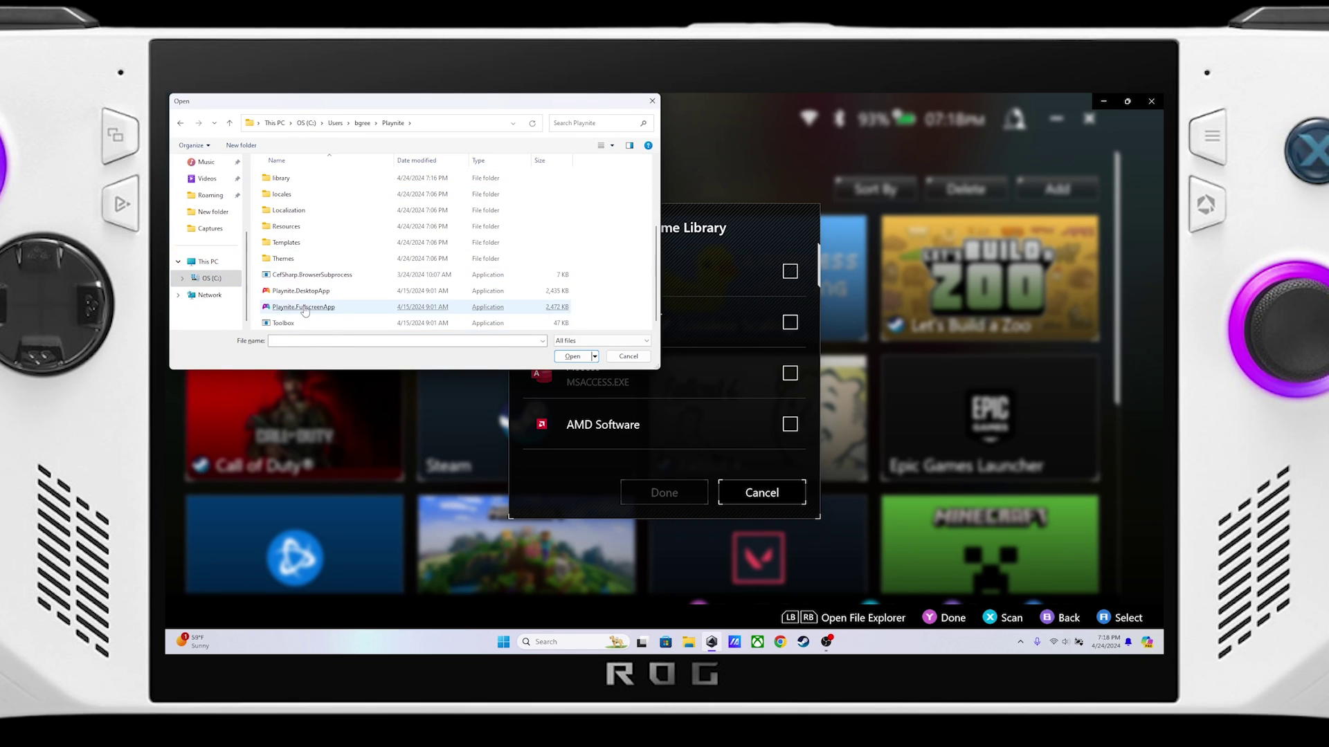
double_click(300, 308)
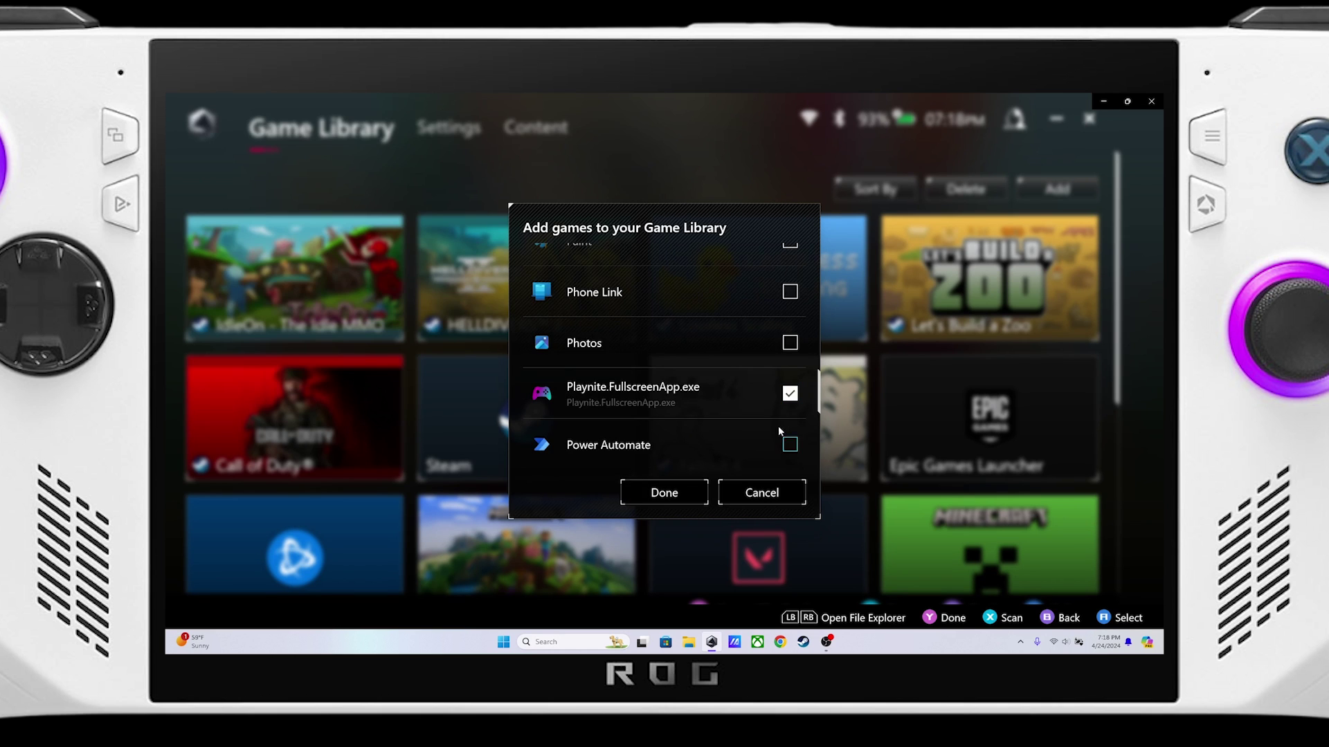
click(691, 489)
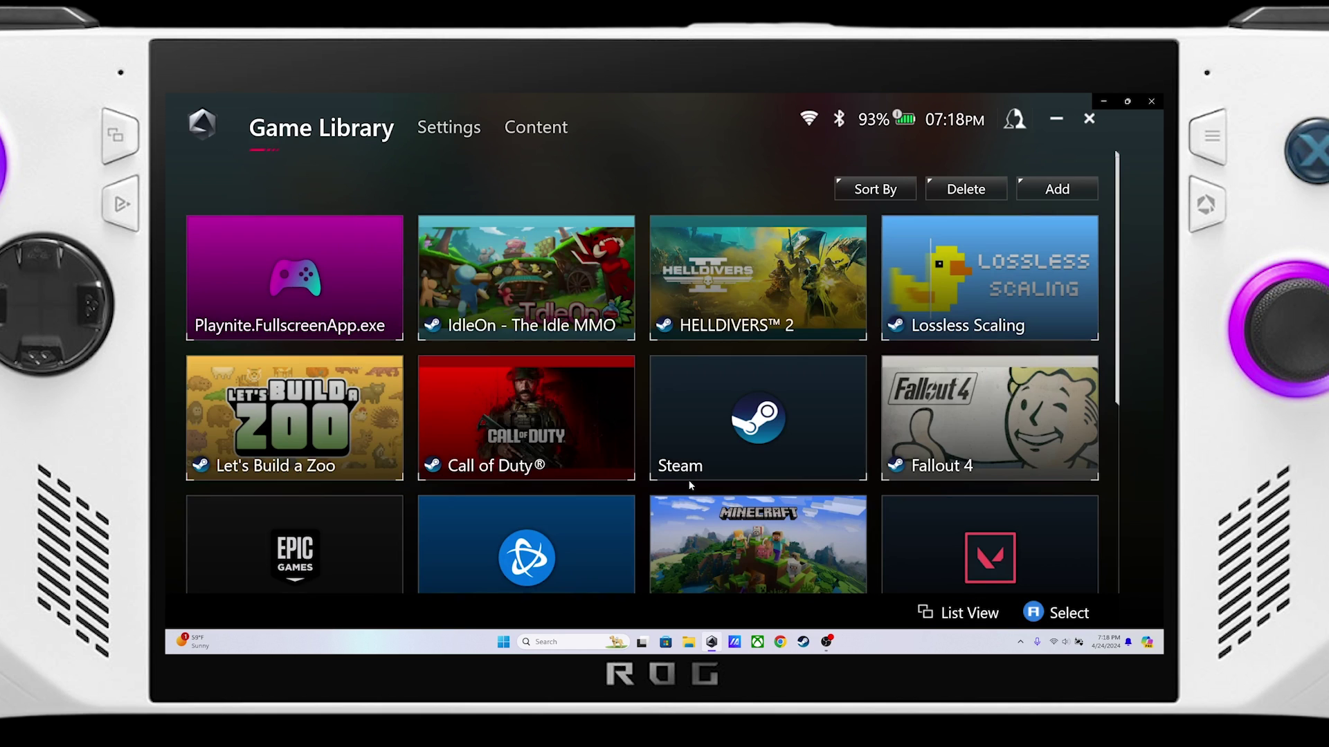
click(350, 302)
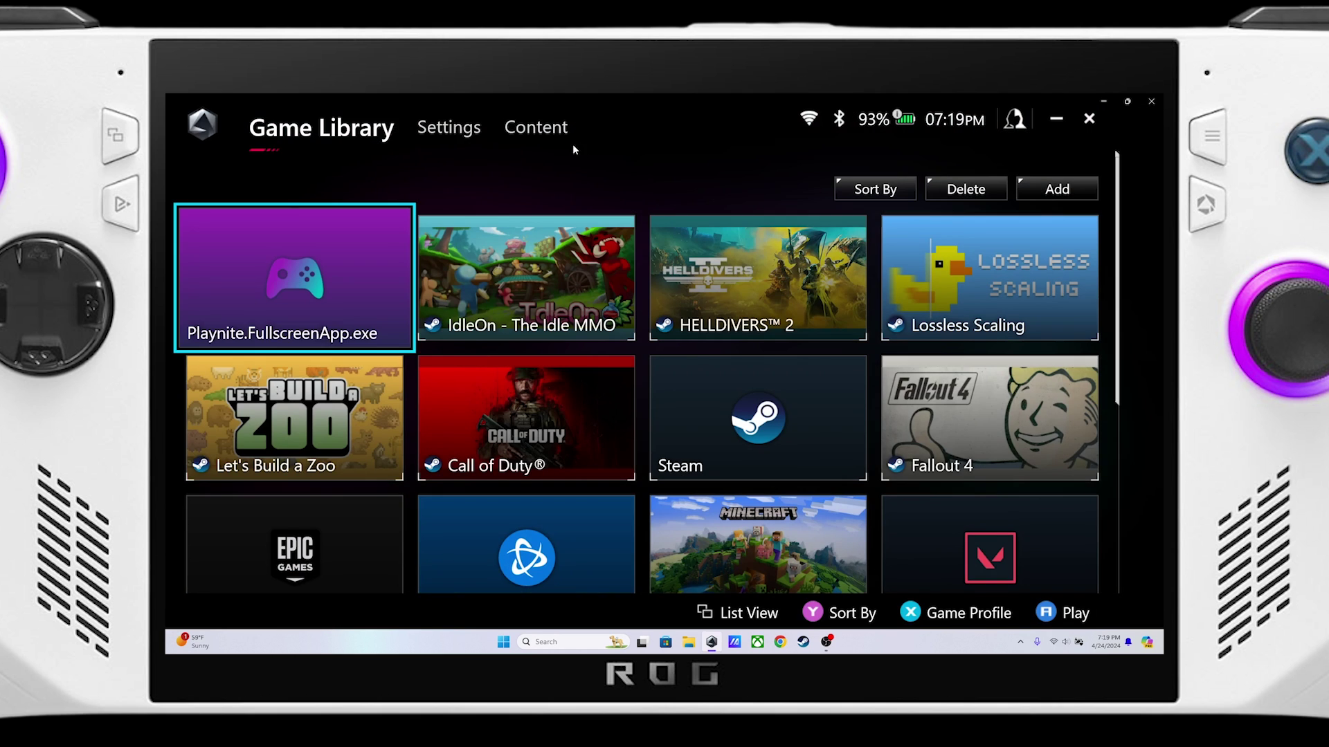
Step: Open System > About under Armoury Crate SE's Content section to view version and startup options
click(521, 135)
click(489, 421)
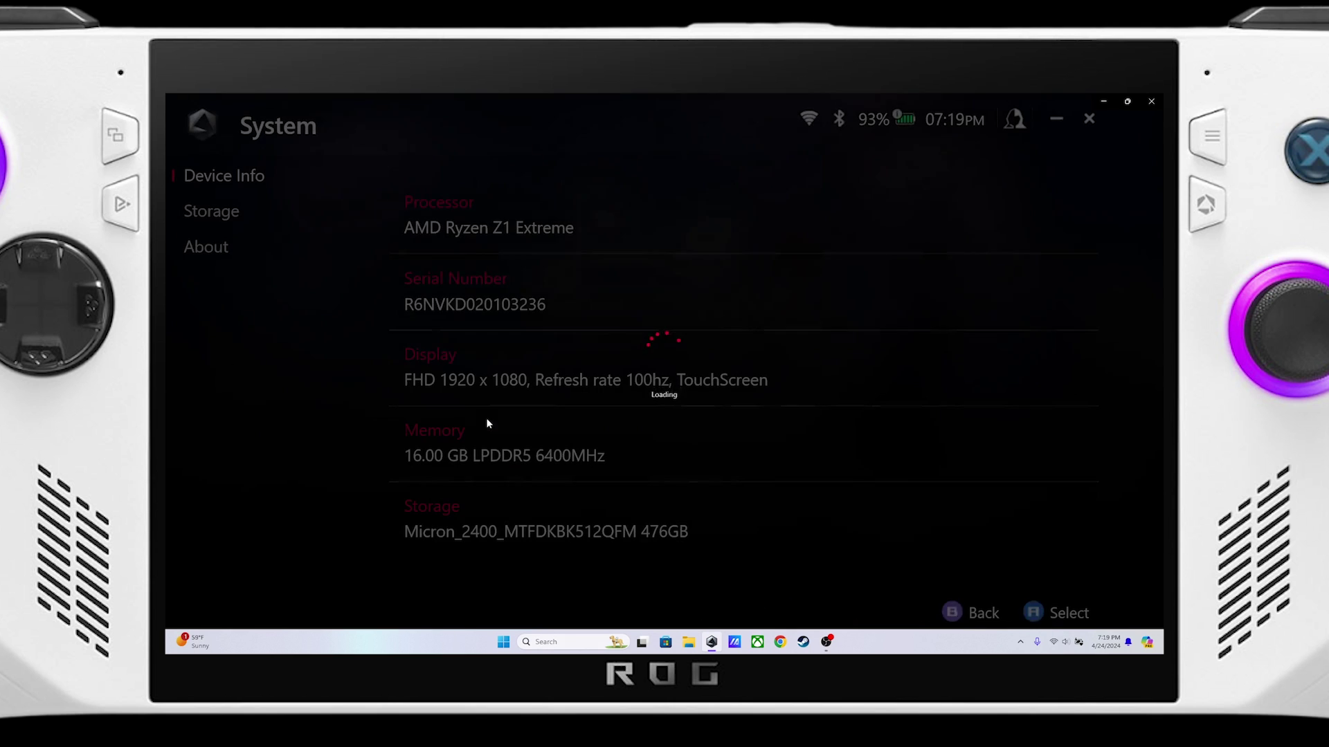
click(263, 237)
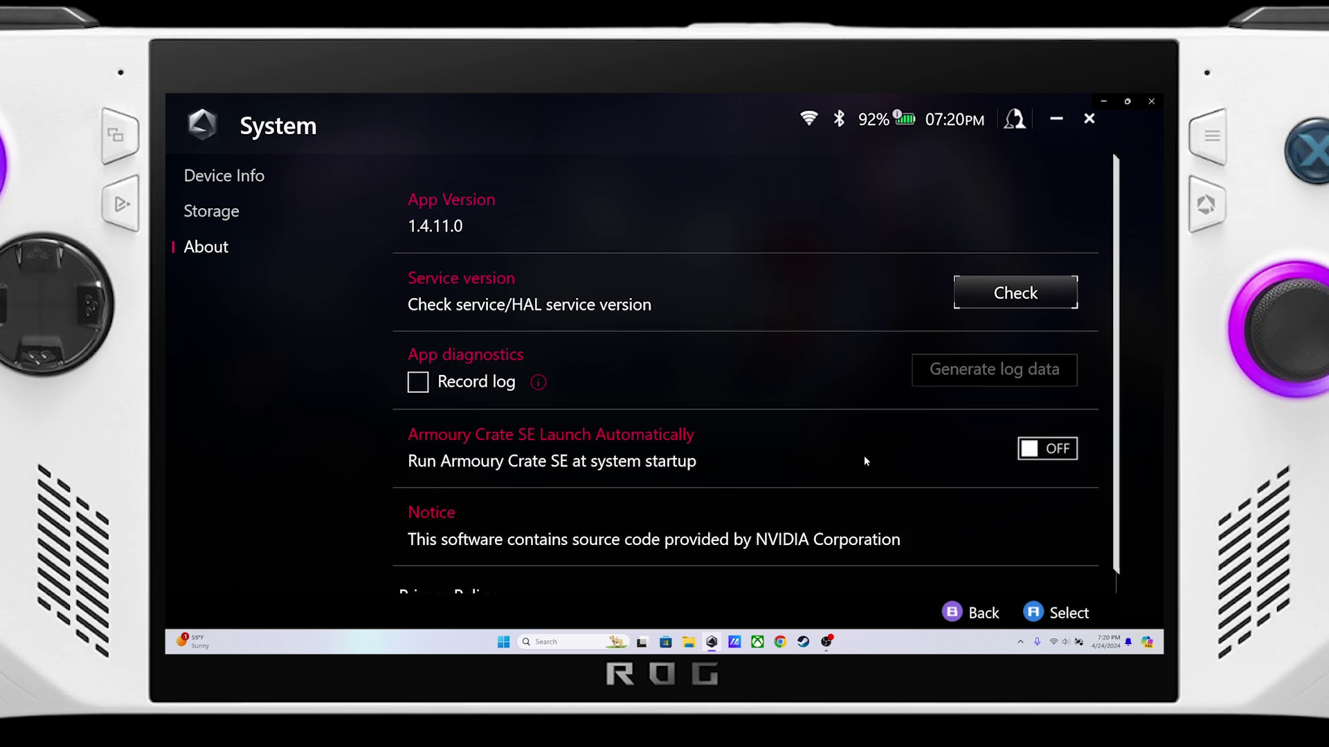
scroll(863, 457, down, 1)
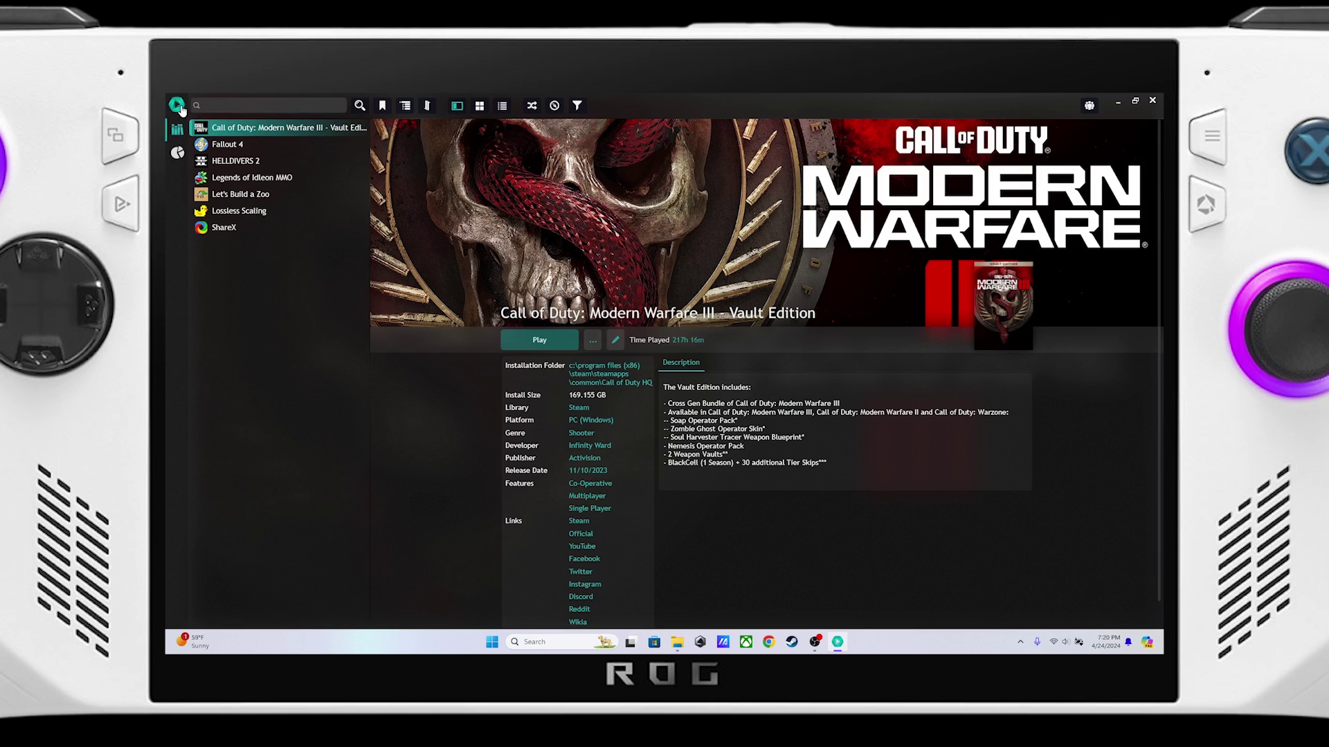
Step: Enable 'Launch Playnite when you start your computer' in Playnite's General settings
click(177, 105)
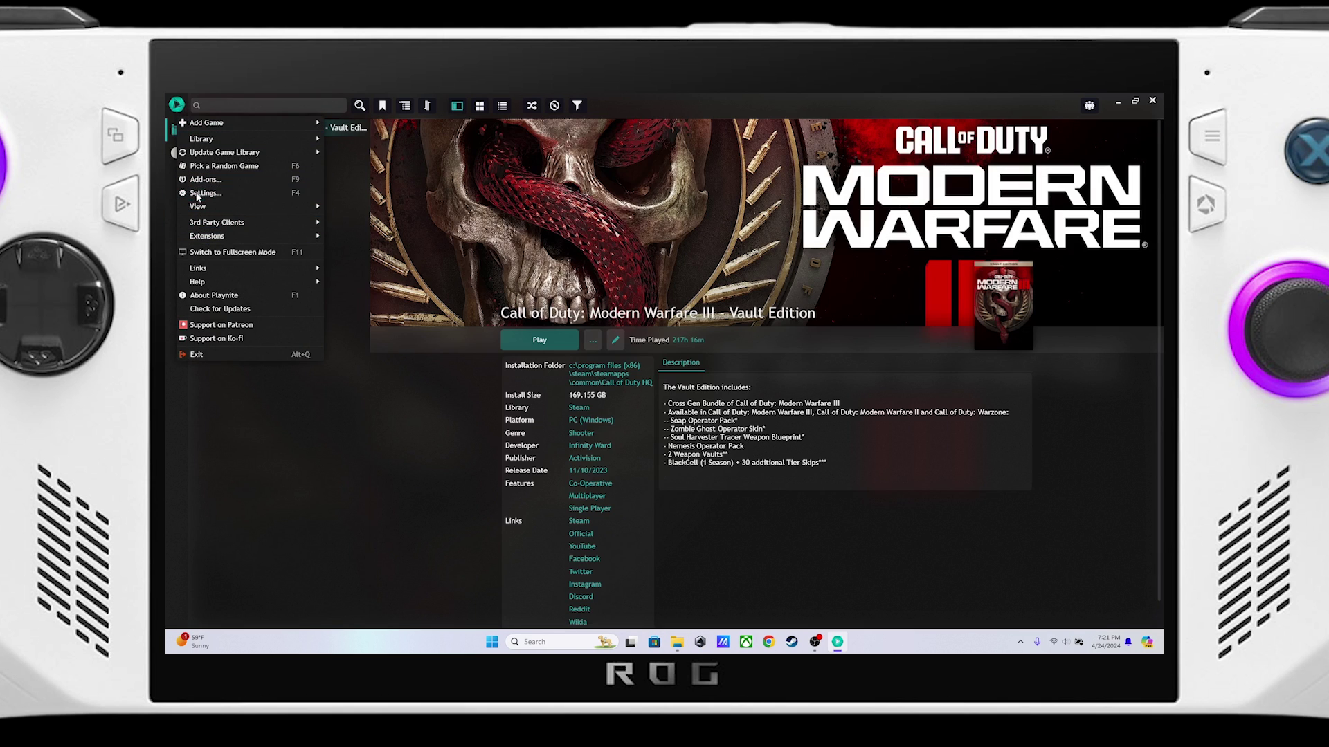
click(197, 194)
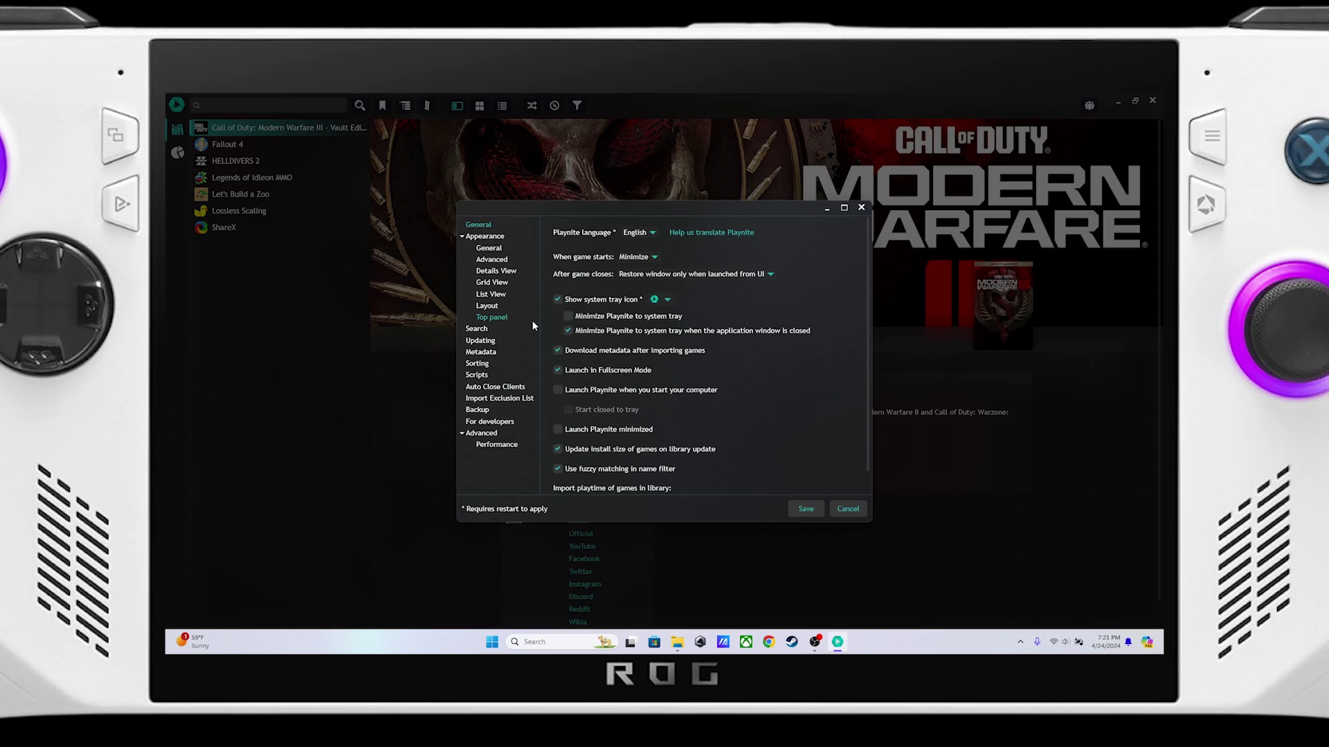
click(568, 392)
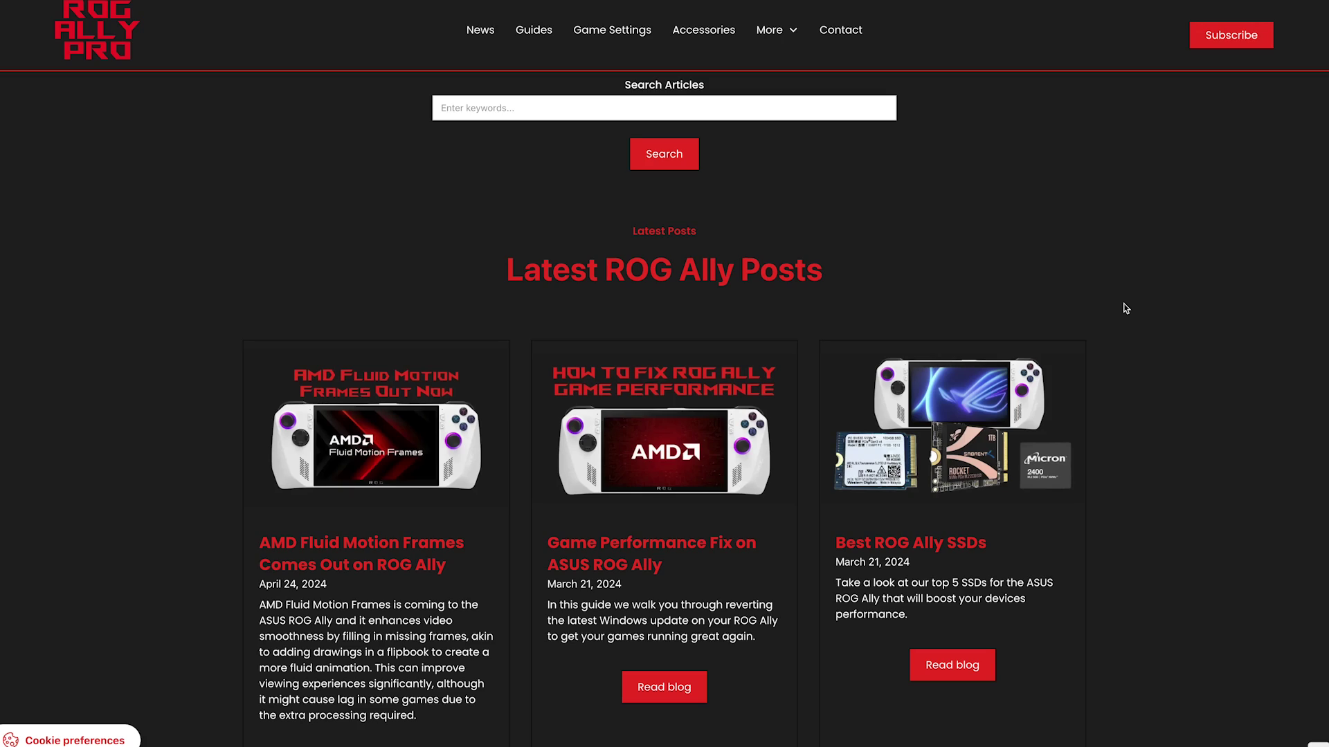
scroll(1126, 309, down, 3)
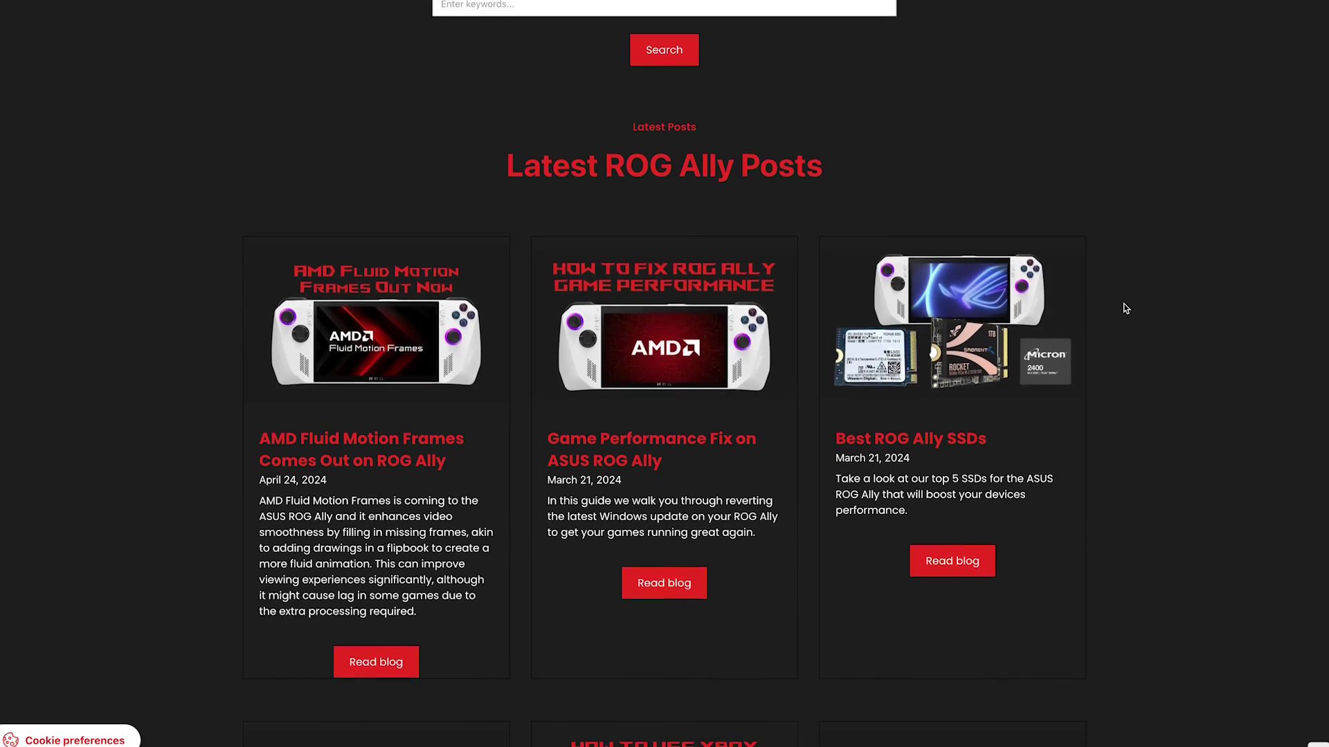
scroll(1126, 309, down, 4)
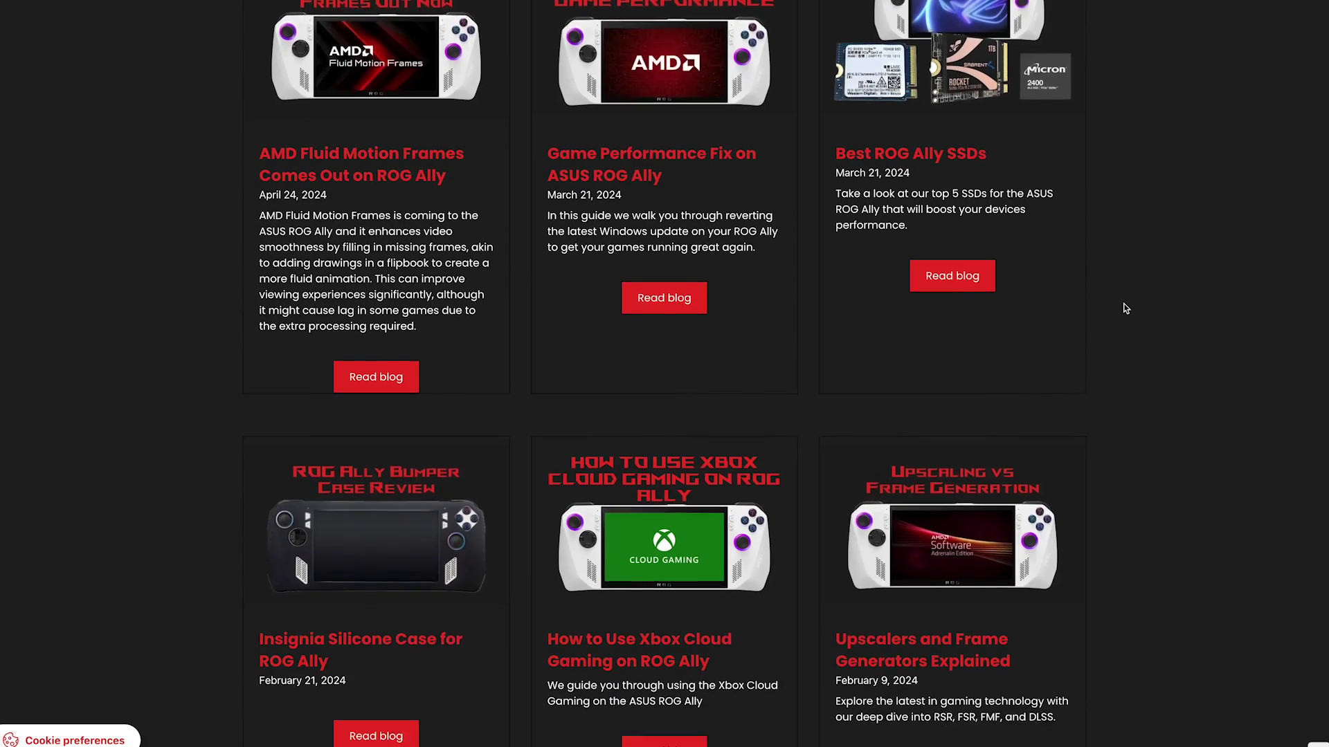
scroll(1126, 308, down, 4)
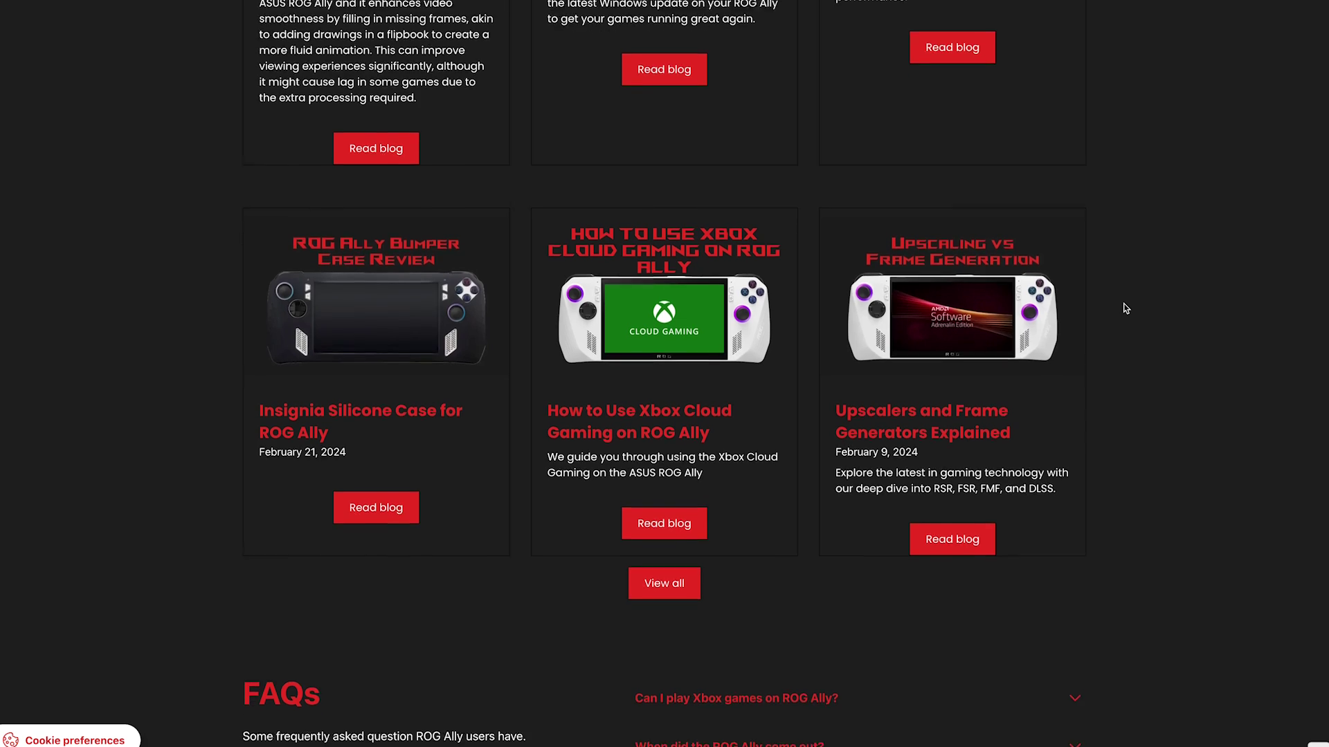
scroll(1126, 308, down, 5)
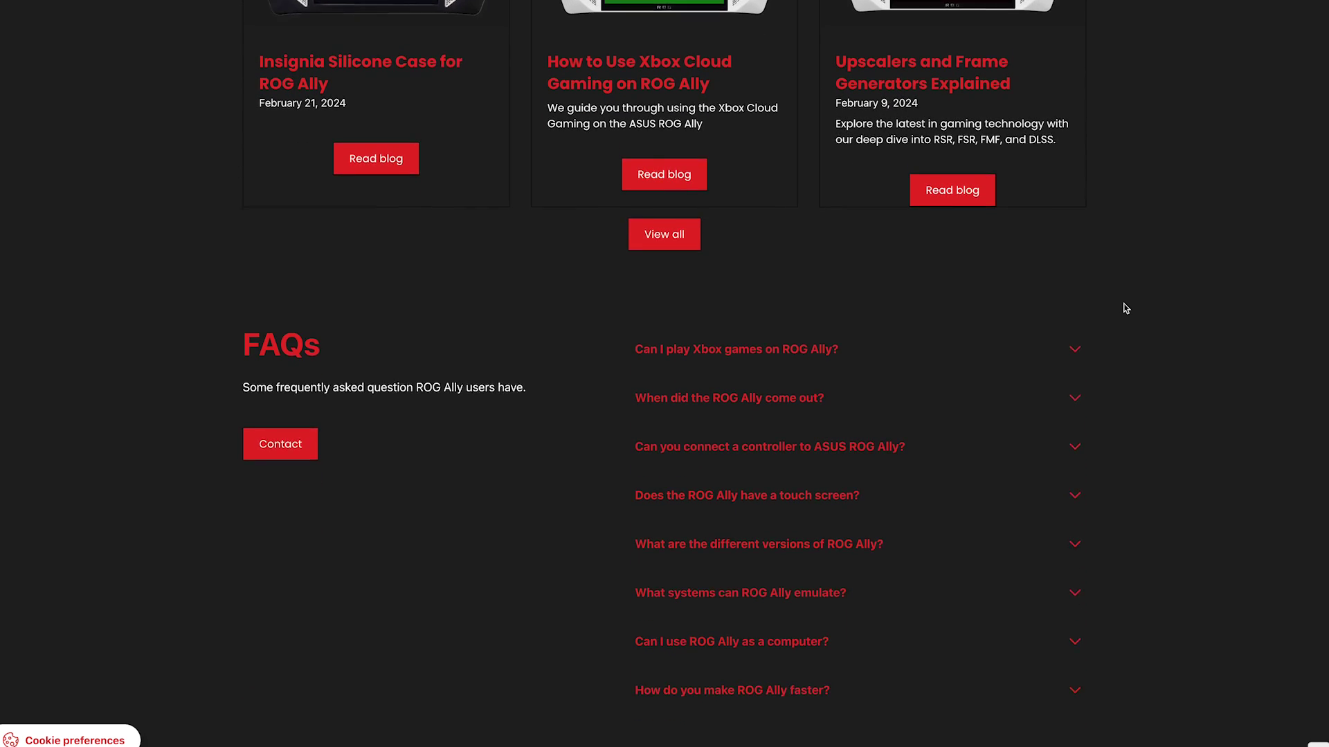
scroll(1125, 308, down, 7)
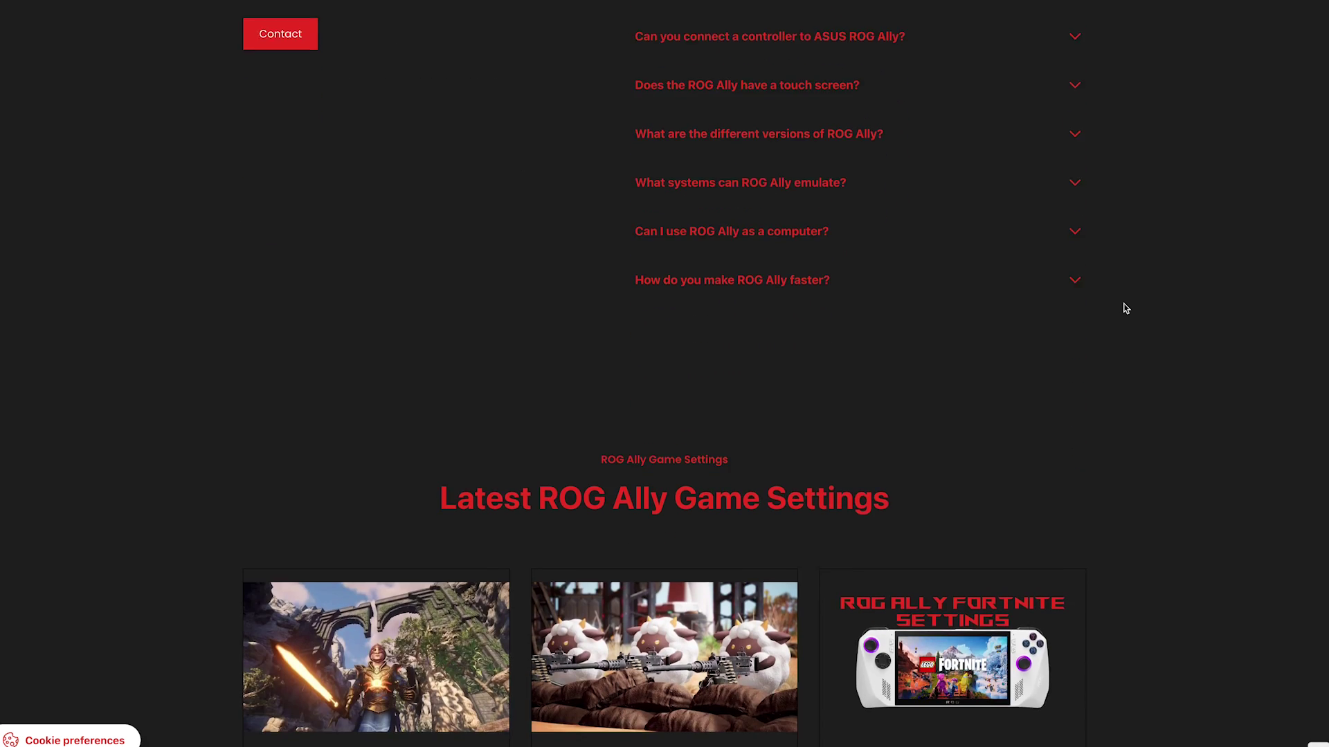
scroll(1126, 308, down, 4)
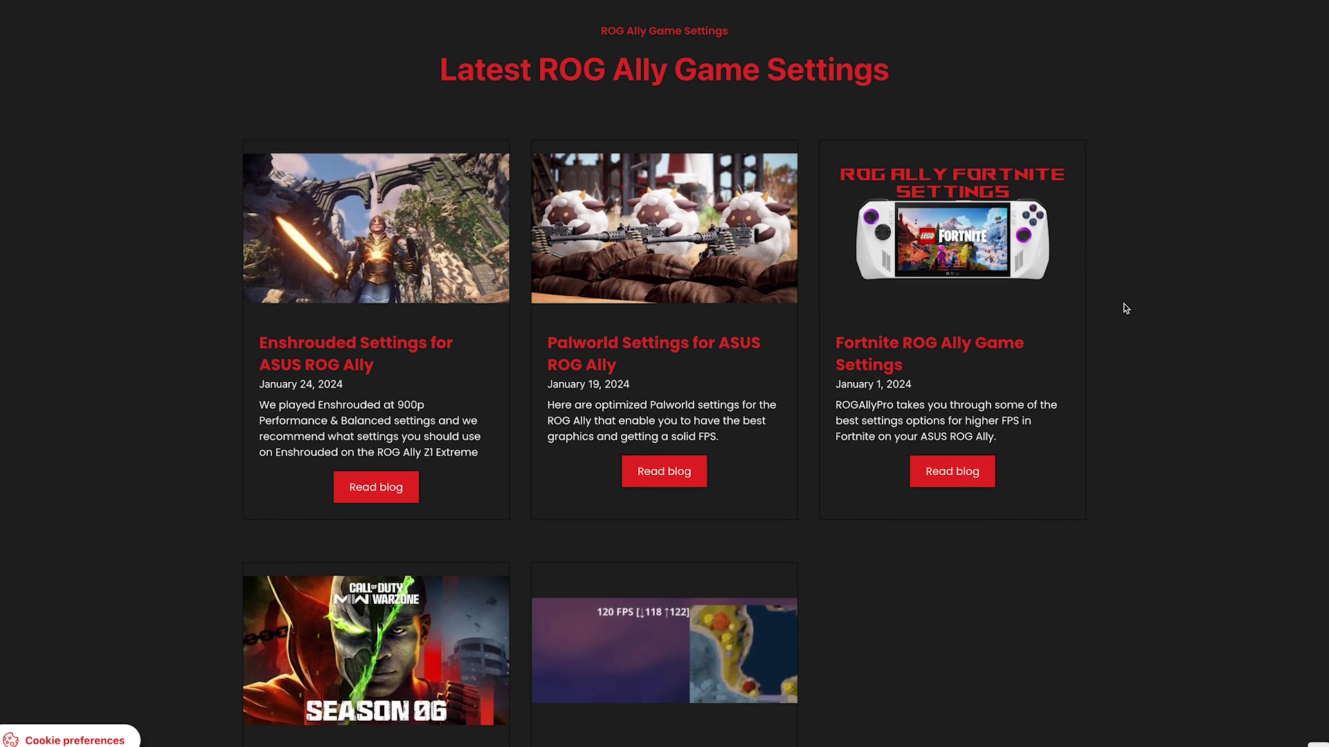